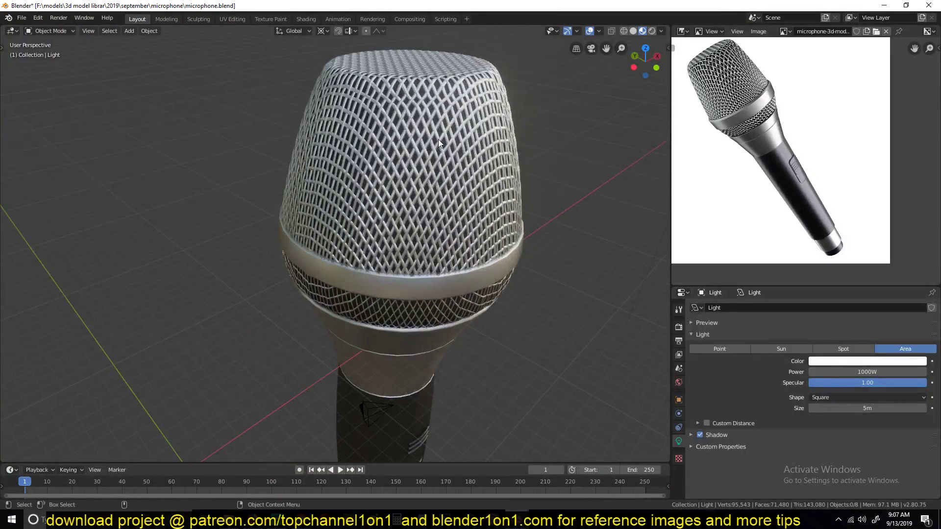
Step: Isolate the microphone grille in local view and inspect it from several angles, briefly entering Edit Mode
middle_click_drag(404, 135, 344, 95)
left_click(346, 94)
middle_click_drag(334, 195, 361, 132)
key("KP_Divide")
middle_click_drag(353, 197, 367, 169)
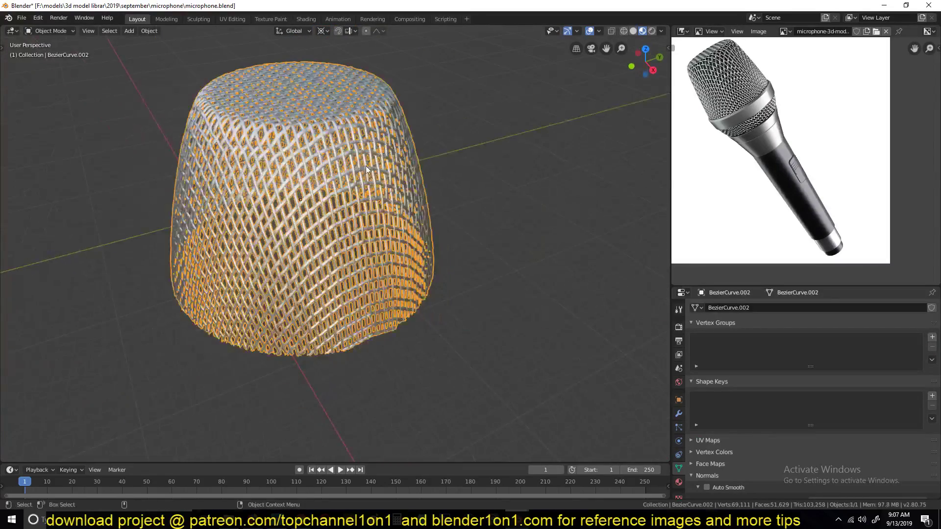
left_click(437, 172)
left_click(405, 212)
middle_click_drag(405, 212, 457, 214)
key("Tab")
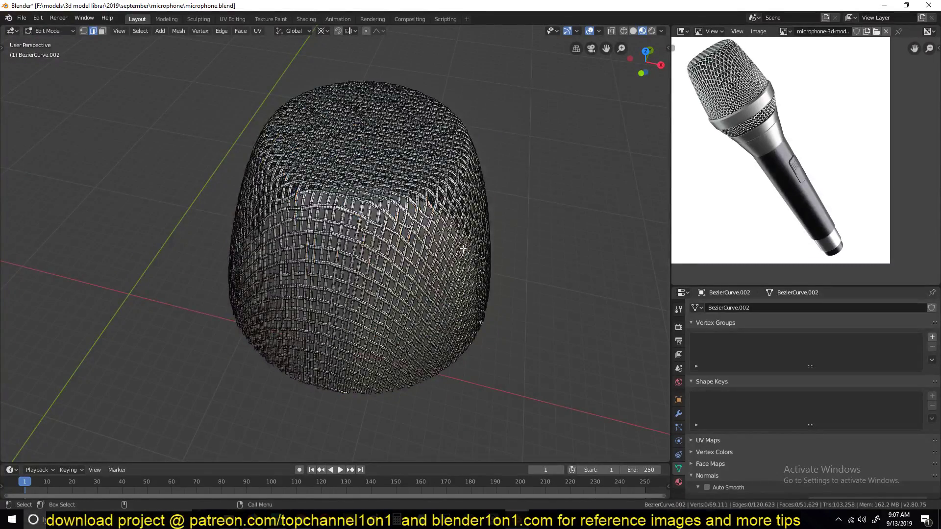
key("Tab")
middle_click_drag(471, 251, 410, 185)
Step: Unhide and deselect all microphone parts, view the whole microphone, then glance at YouTube and return
key("alt+h")
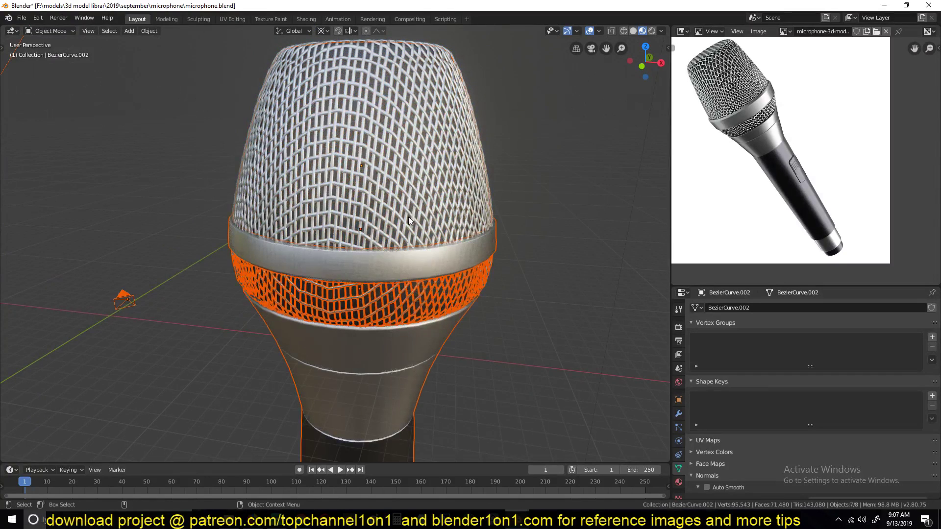
key("alt+a")
scroll(416, 276, "down", 5)
middle_click_drag(416, 276, 337, 303)
middle_click_drag(340, 267, 283, 161)
middle_click_drag(288, 76, 302, 304)
key("alt+Tab")
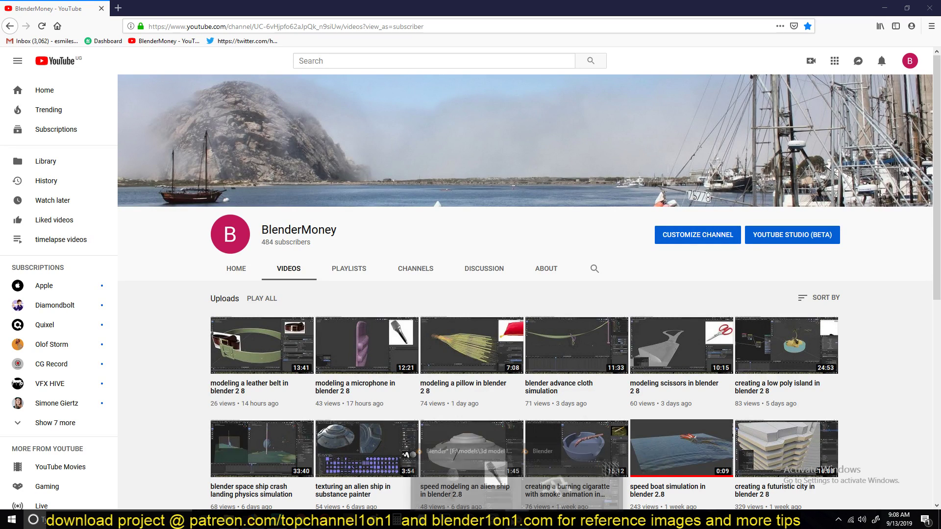
key("alt+Tab")
Step: Select the grille mesh, frame it with numpad period, and orbit to a near side view
left_click(352, 159)
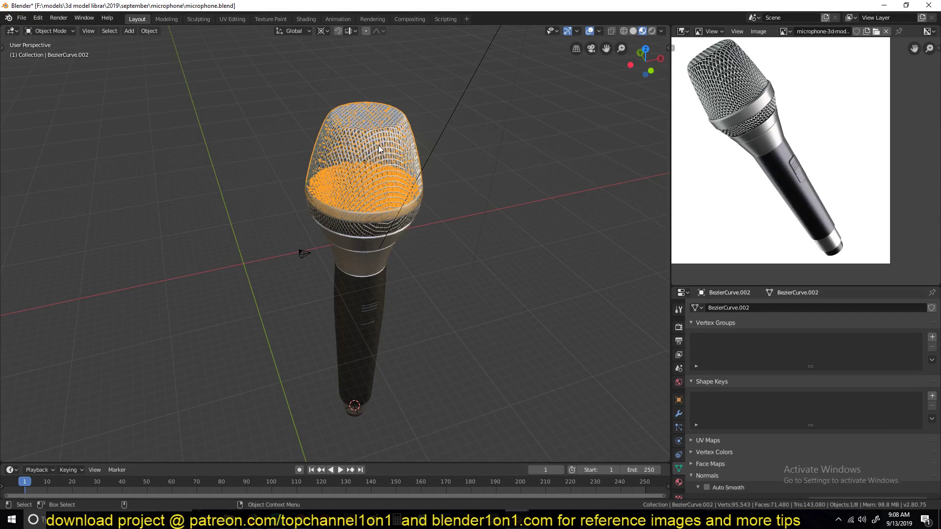
key("KP_Decimal")
key("alt+a")
left_click(254, 160)
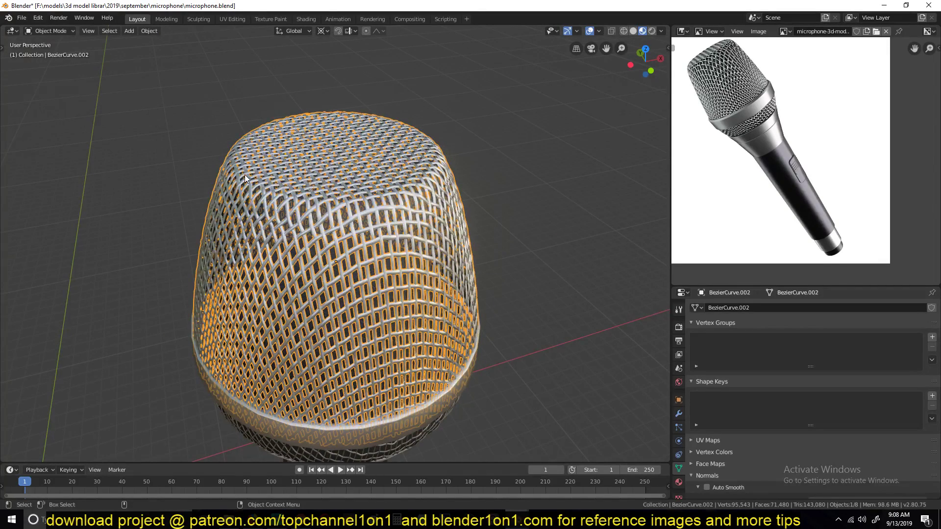
middle_click_drag(245, 174, 351, 184)
scroll(351, 184, "down", 2)
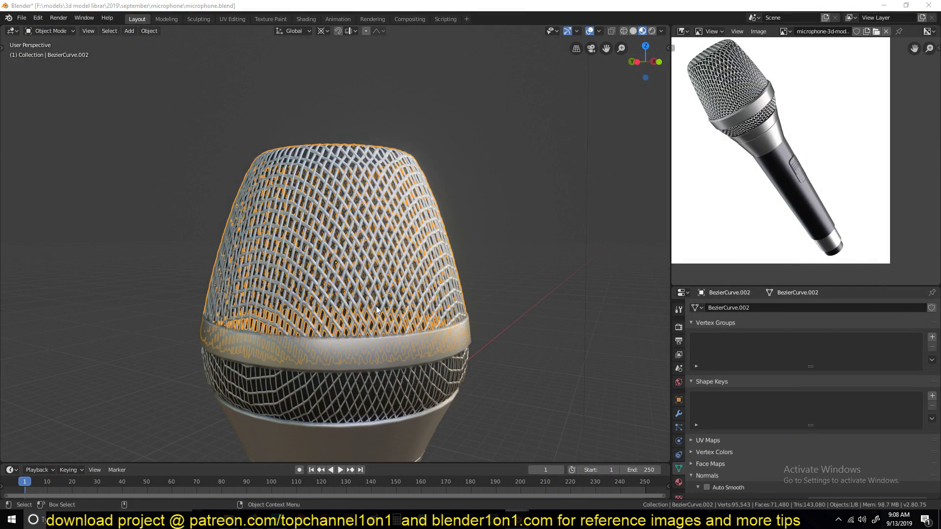
key("alt+a")
left_click(353, 186)
key("alt+a")
left_click(381, 196)
Step: Maximize the second Blender window, show both Array modifiers in the viewport, then minimize it
key("alt+Tab")
double_click(425, 85)
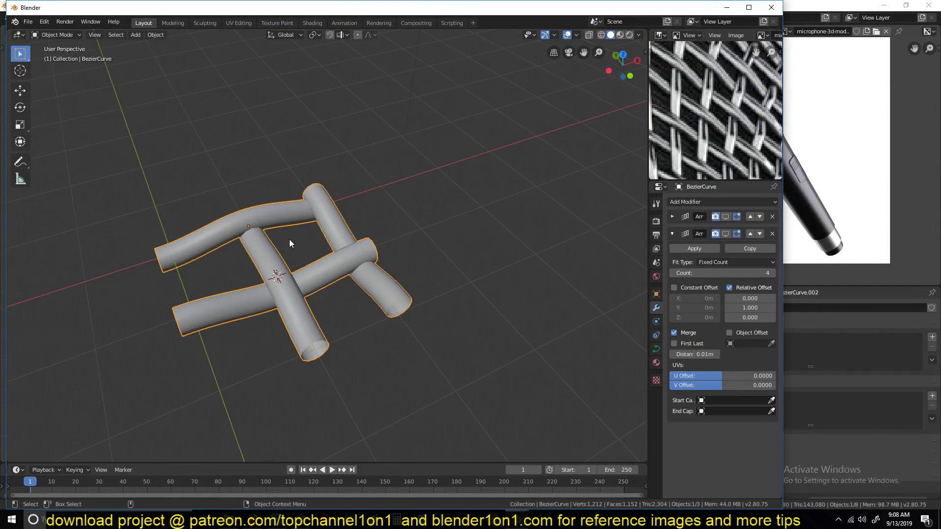
left_click(725, 234)
left_click(725, 217)
scroll(294, 185, "down", 5)
key("alt+a")
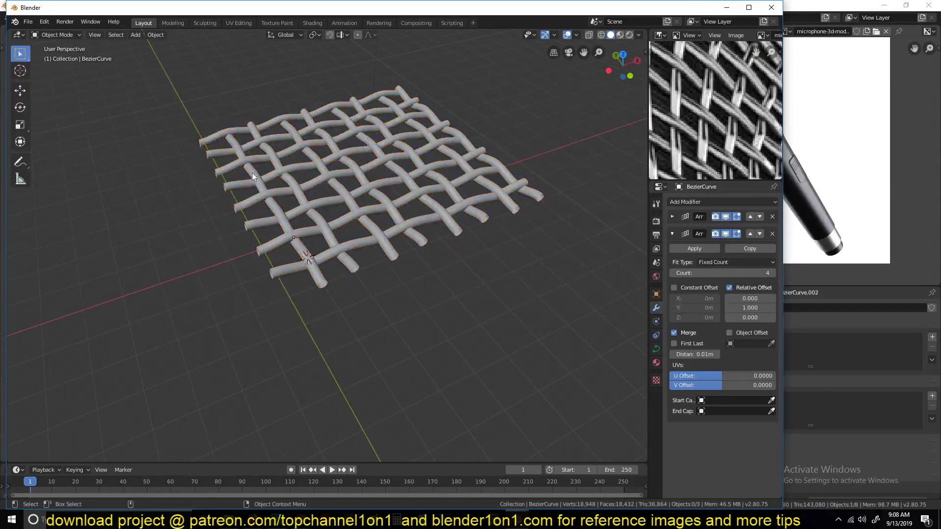
left_click(727, 7)
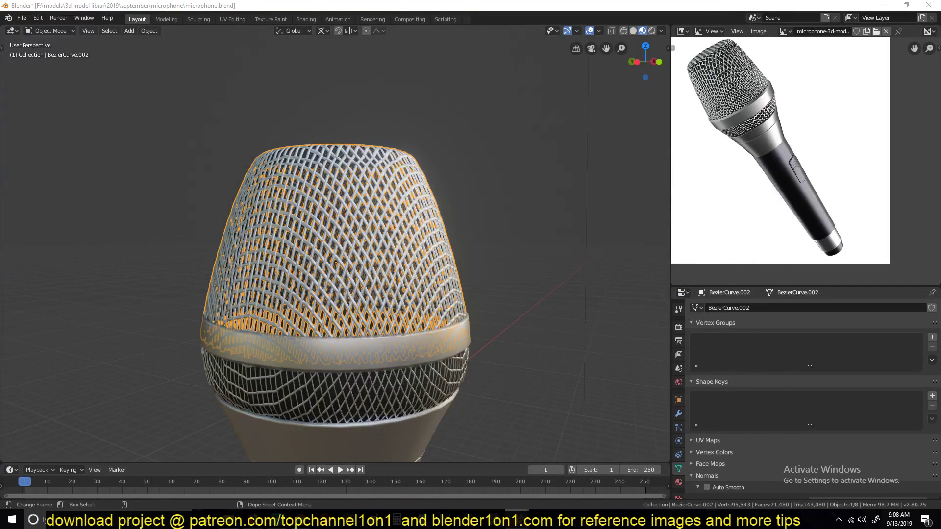
Step: Launch a new Blender instance, close the splash, delete the default cube, and switch to top view
right_click(517, 520)
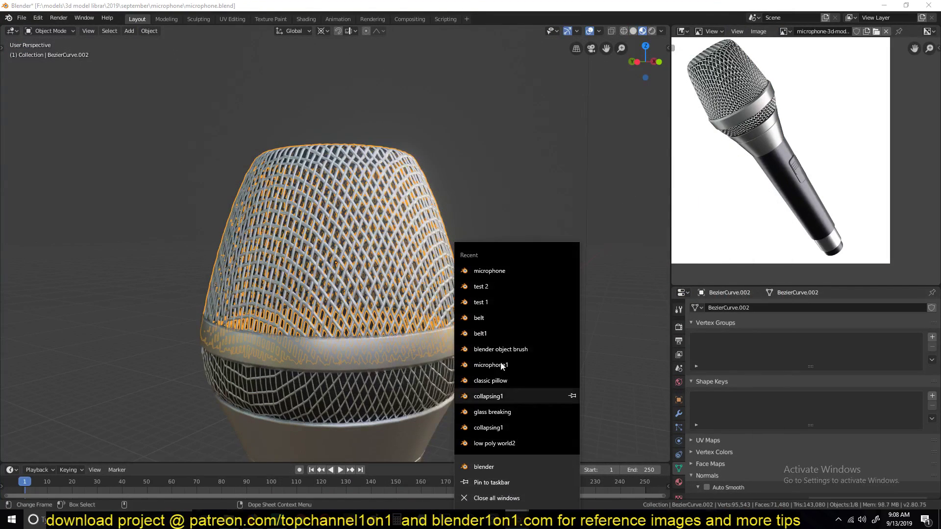
left_click(500, 465)
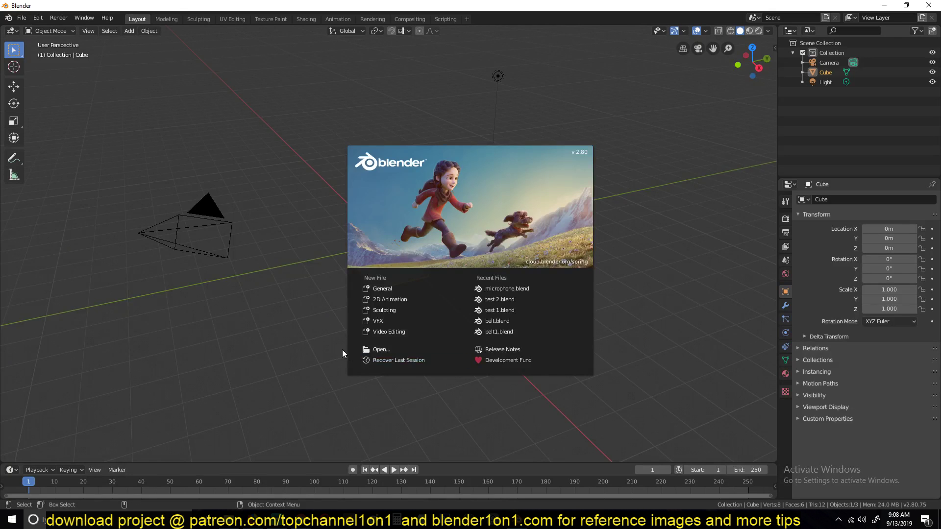
left_click(343, 349)
key("x")
left_click(372, 228)
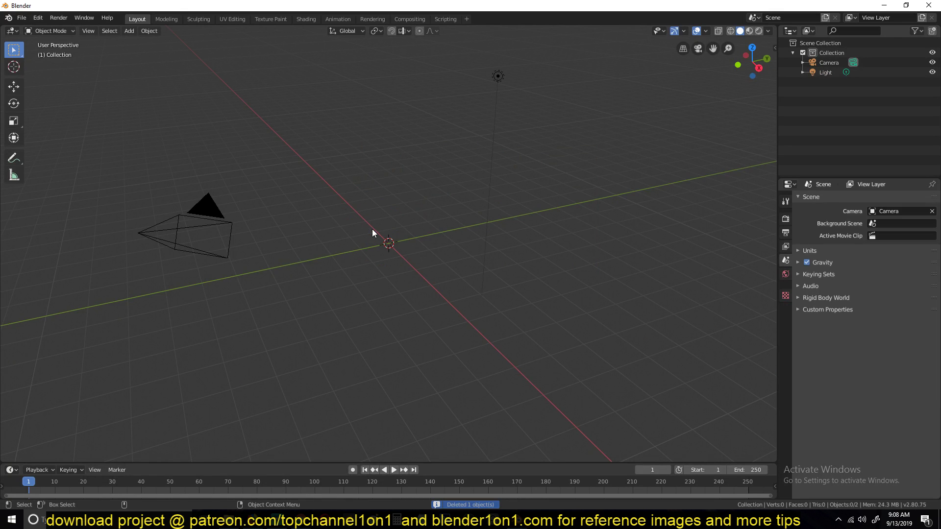
key("KP_7")
Step: Add a Bezier curve and straighten it by setting its handles to Vector in Edit Mode
key("shift+a")
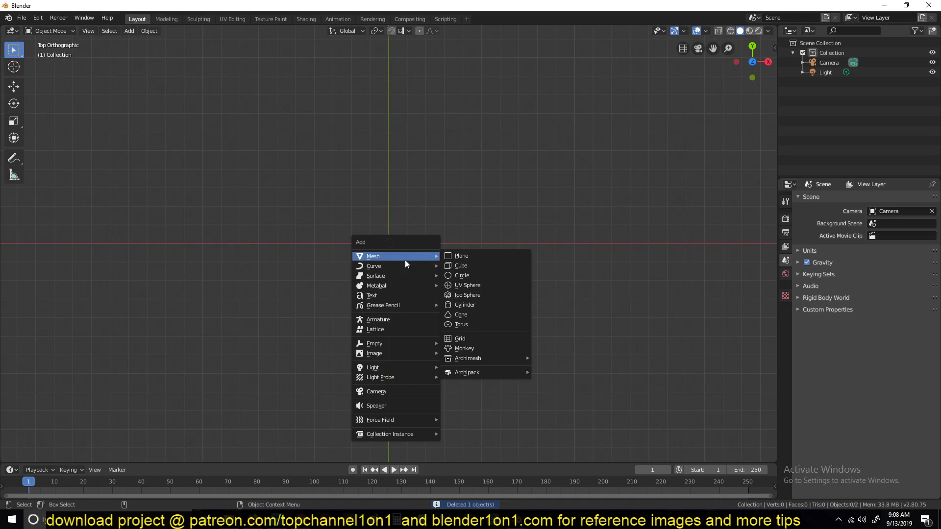
mouse_move(438, 267)
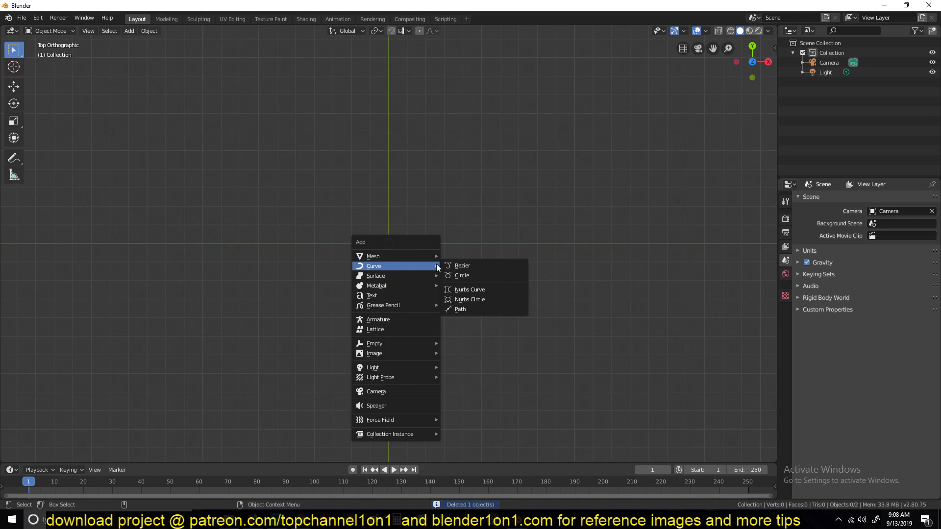
left_click(466, 266)
key("Tab")
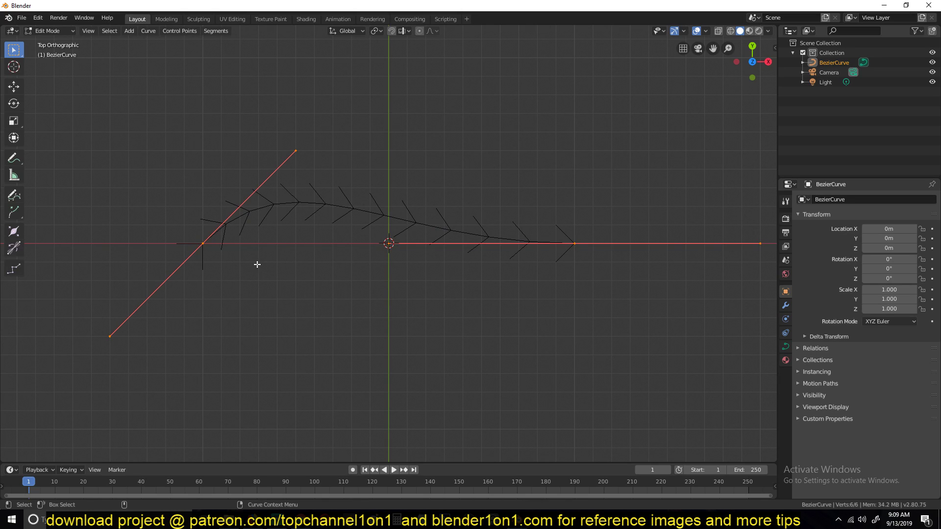
key("v")
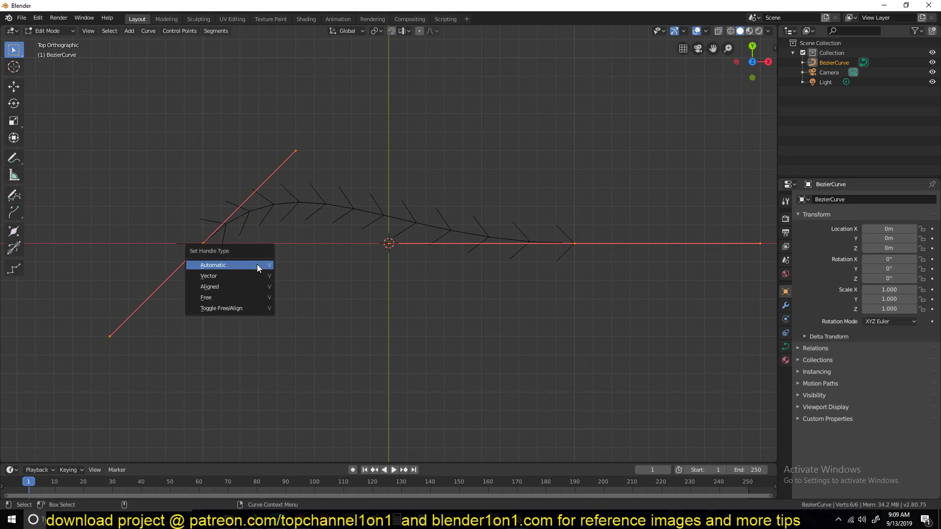
left_click(208, 266)
key("Tab")
middle_click_drag(416, 269, 401, 202)
Step: Raise the curve along Z to 0.092642 m and give it a 0.02 m bevel depth
key("g")
key("z")
left_click(431, 247)
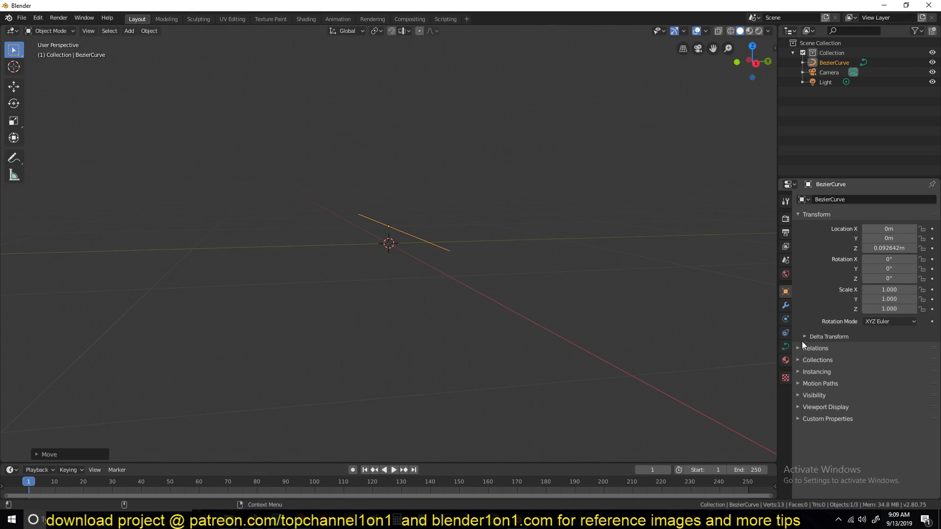
left_click(786, 347)
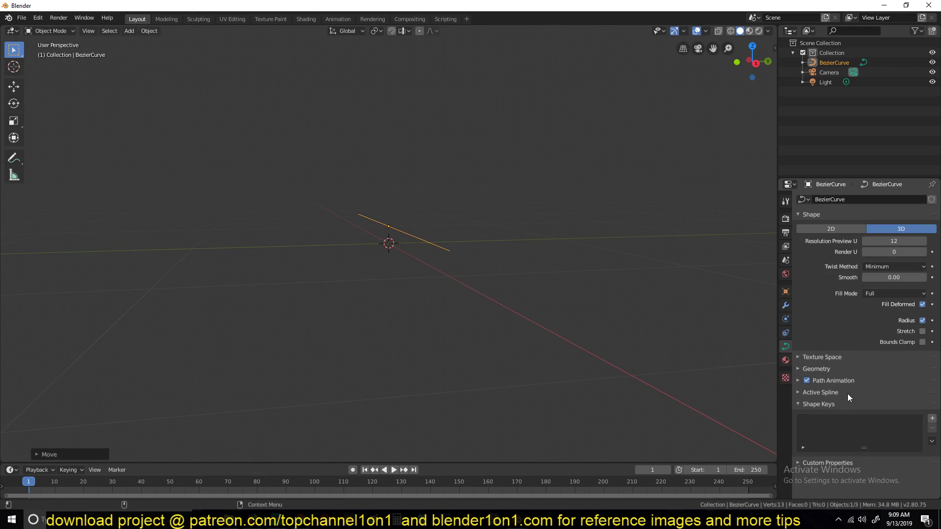
left_click(831, 369)
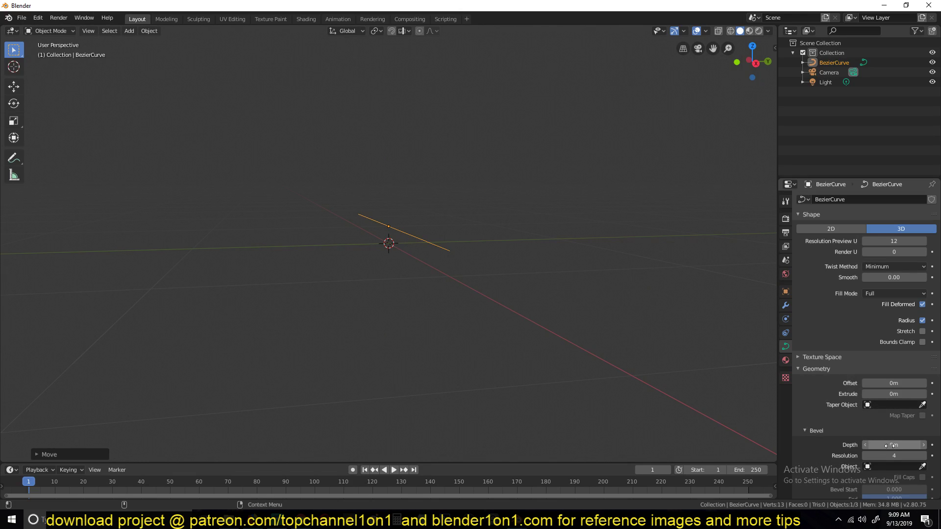
left_click_drag(890, 445, 896, 445)
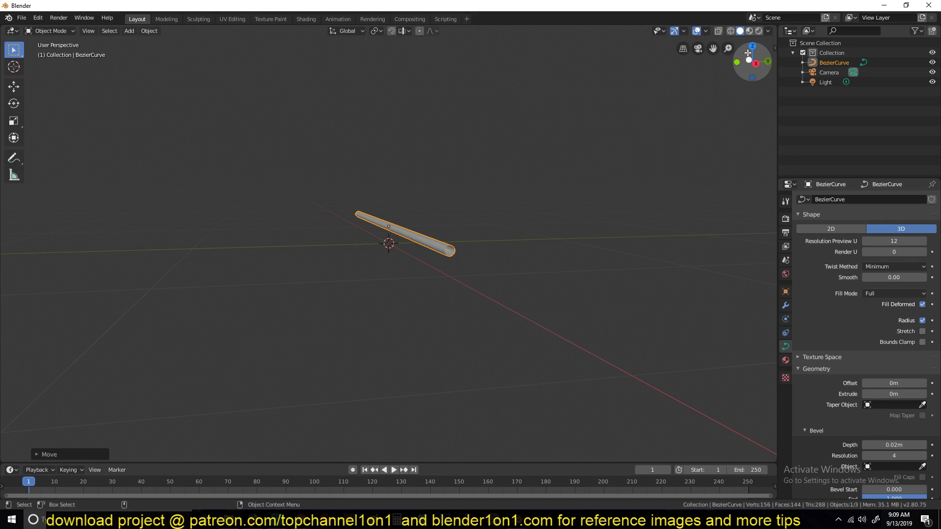
left_click_drag(750, 54, 709, 60)
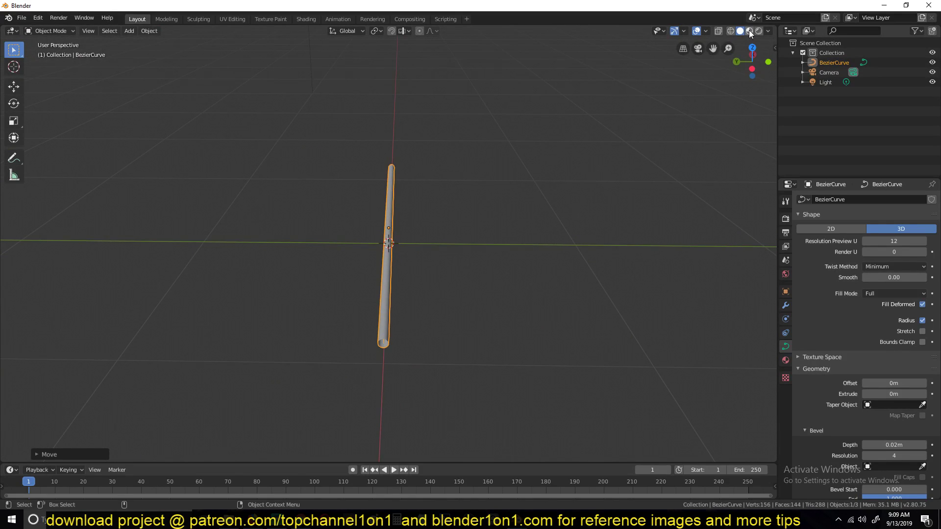
left_click_drag(744, 57, 547, 212)
Step: Turn the Outliner area into an Image Editor and zoom the microphone reference onto its grille
left_click(790, 31)
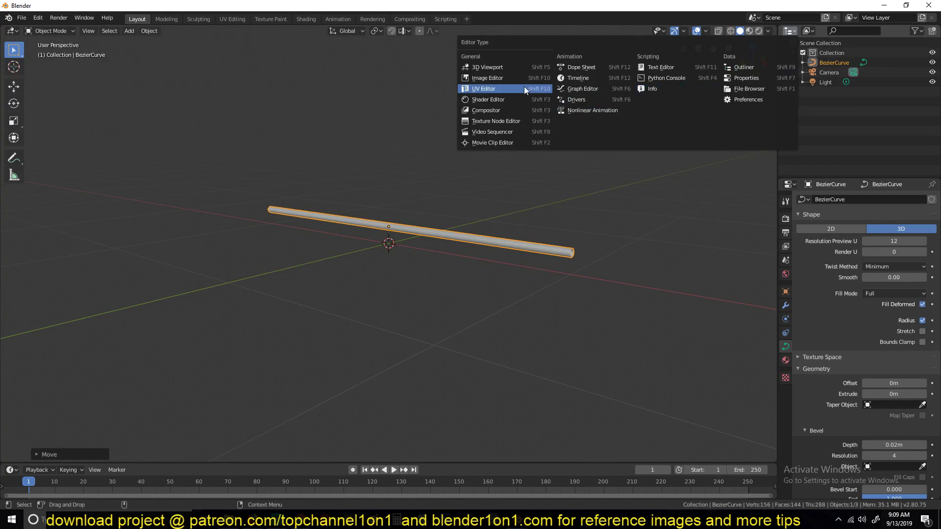
left_click(510, 79)
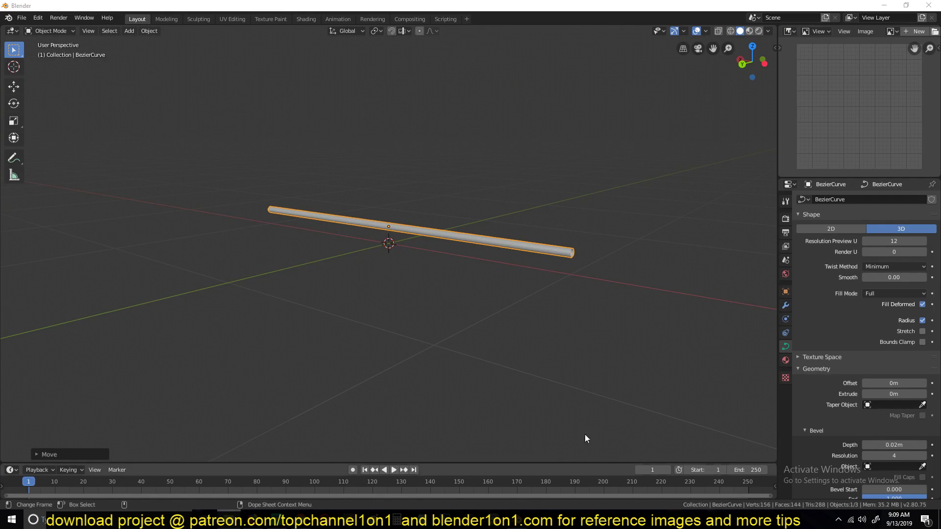
left_click_drag(891, 177, 876, 116)
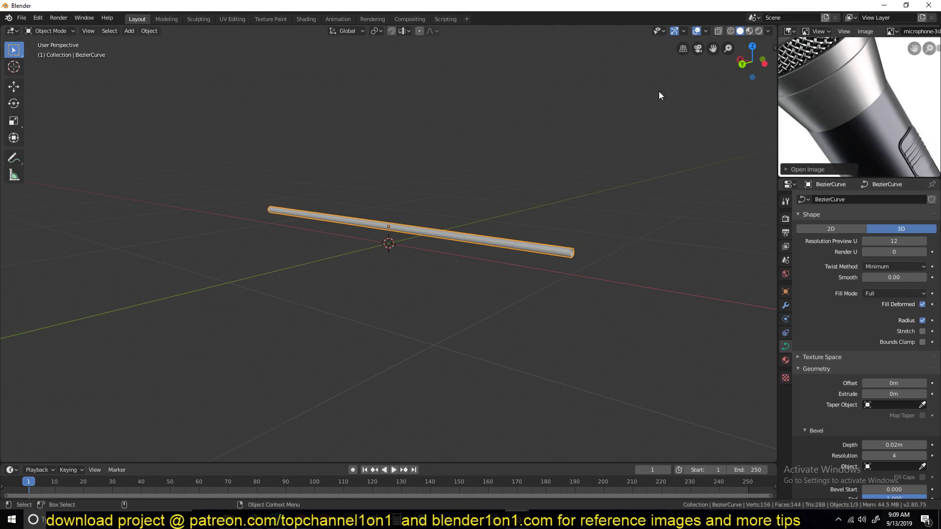
middle_click_drag(830, 82, 877, 173)
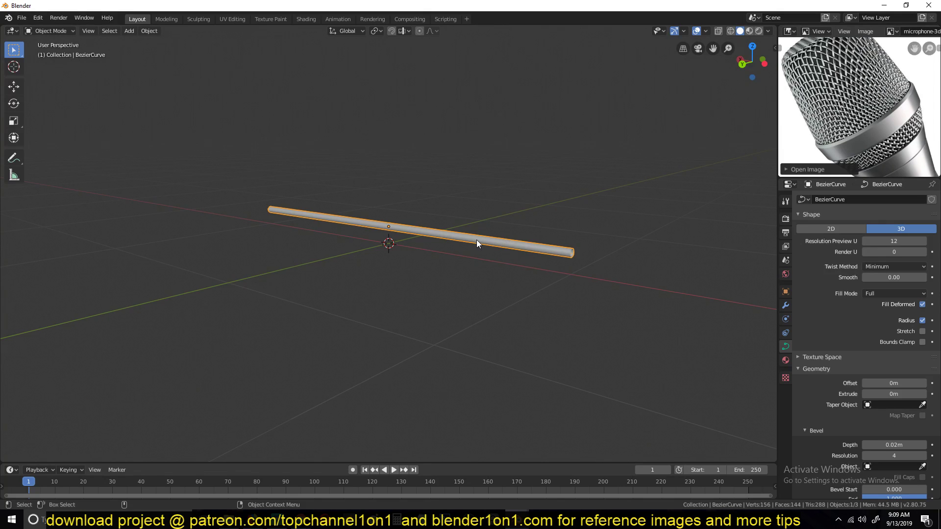
scroll(857, 108, "up", 2)
Step: Increase the tube's bevel depth to 0.036 m
middle_click_drag(458, 238, 474, 271)
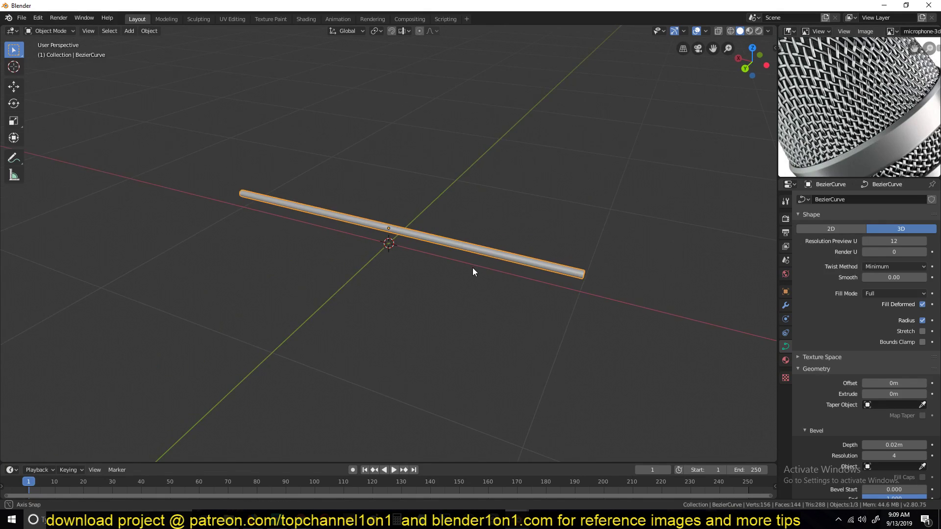
left_click_drag(893, 445, 915, 445)
middle_click_drag(336, 196, 273, 198)
Step: Subdivide the curve and lift the new middle point to bend the tube into an arch
key("Tab")
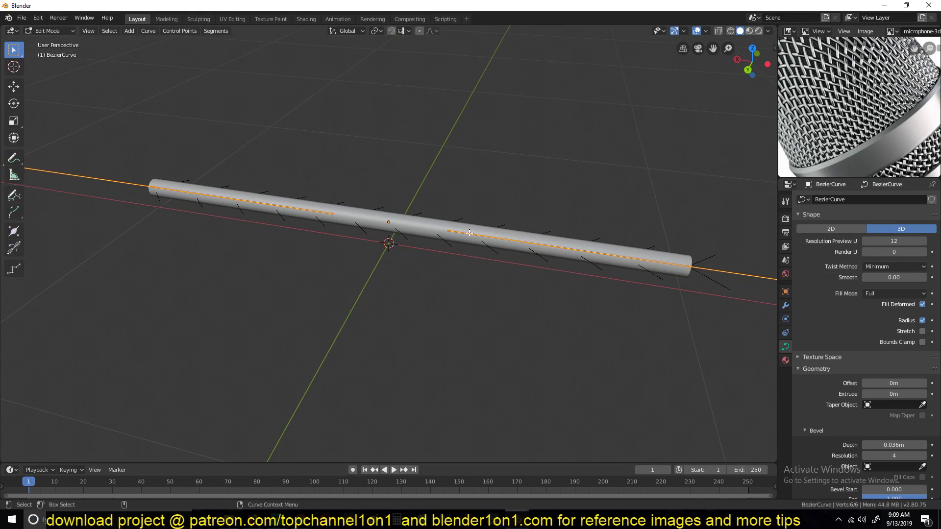
right_click(399, 234)
left_click(399, 233)
key("g")
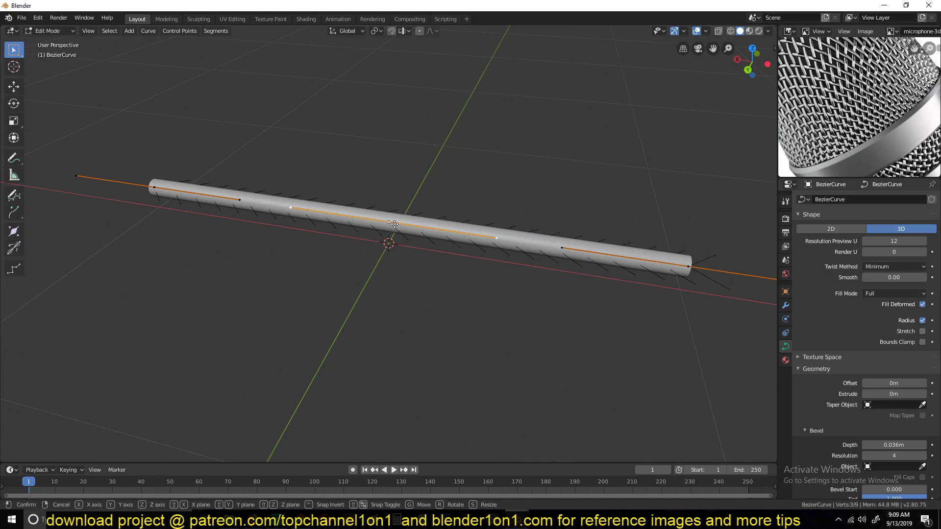
left_click(394, 192)
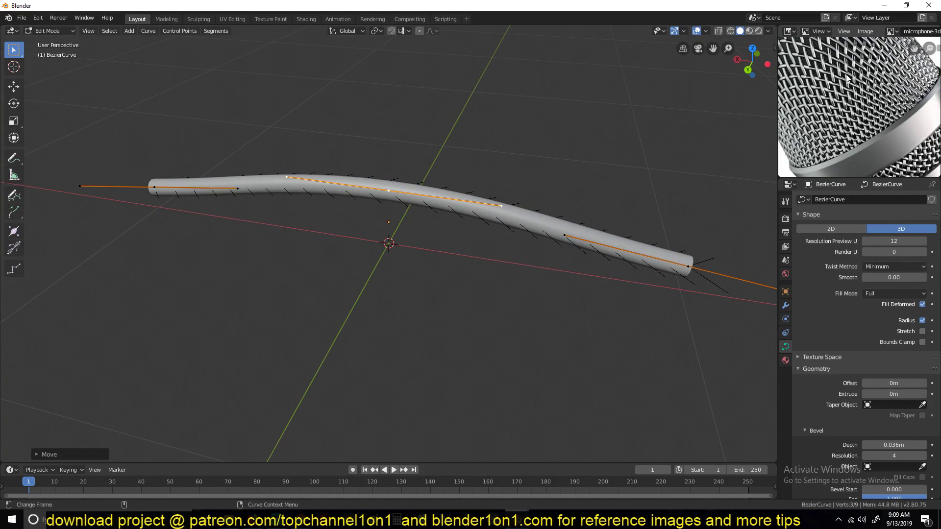
key("Tab")
middle_click_drag(417, 185, 583, 158)
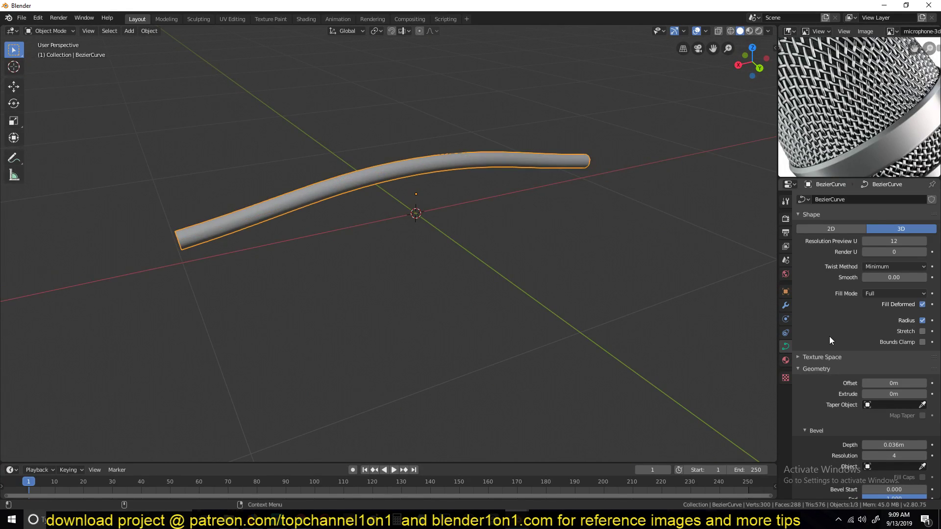
Step: Add an Array modifier with count 2 to repeat the tube end to end
left_click(786, 305)
left_click(849, 201)
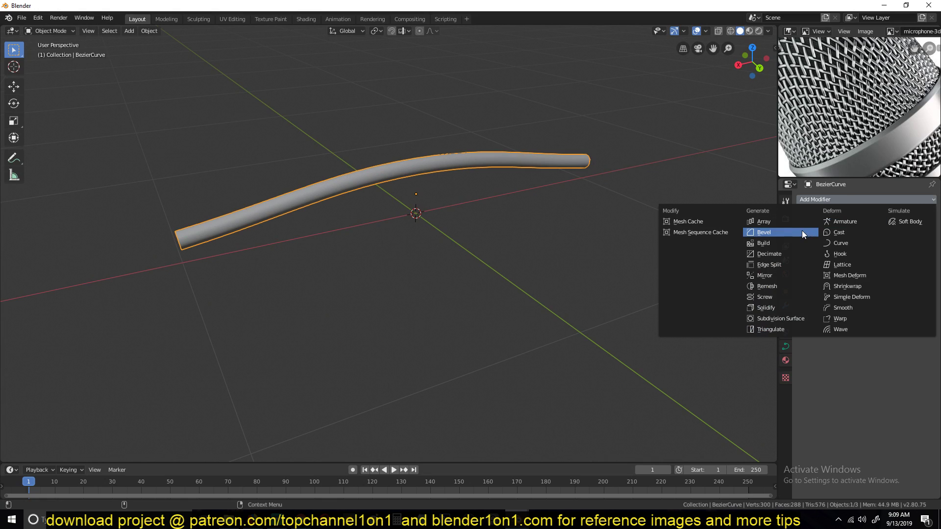
left_click(802, 223)
middle_click_drag(602, 224, 276, 226)
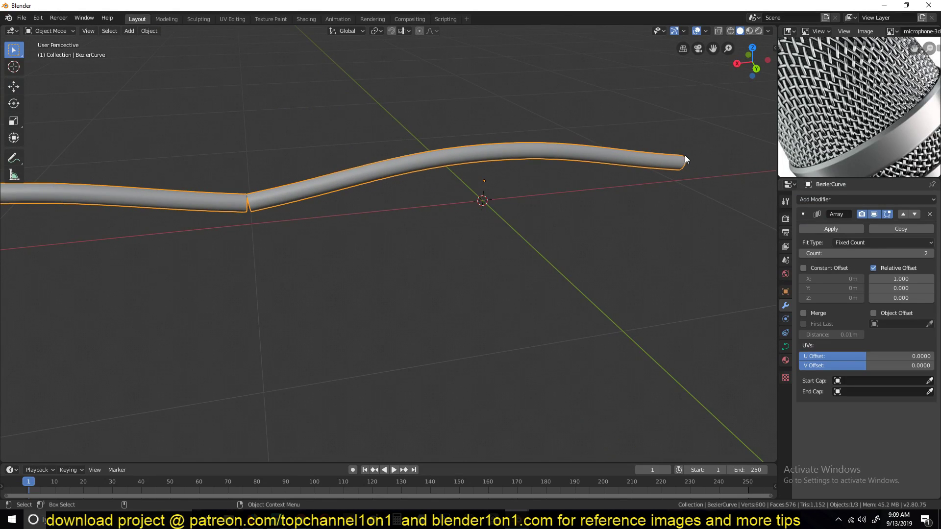
Step: Move the curve's middle control point down along Z
key("Tab")
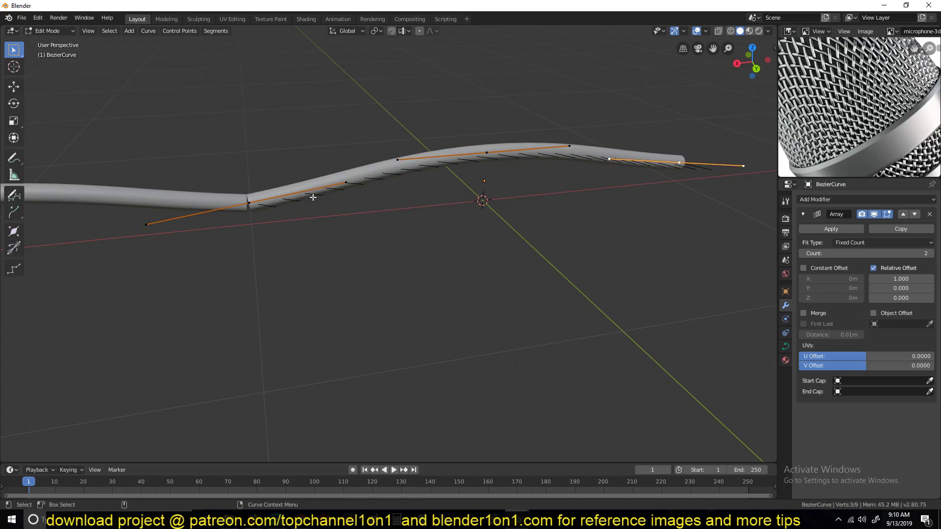
left_click(346, 182)
key("g")
key("z")
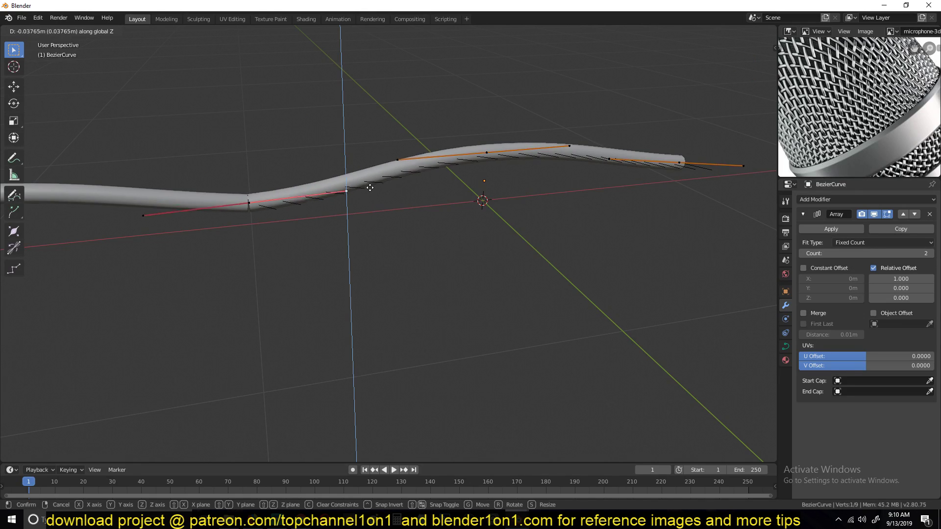
left_click(373, 196)
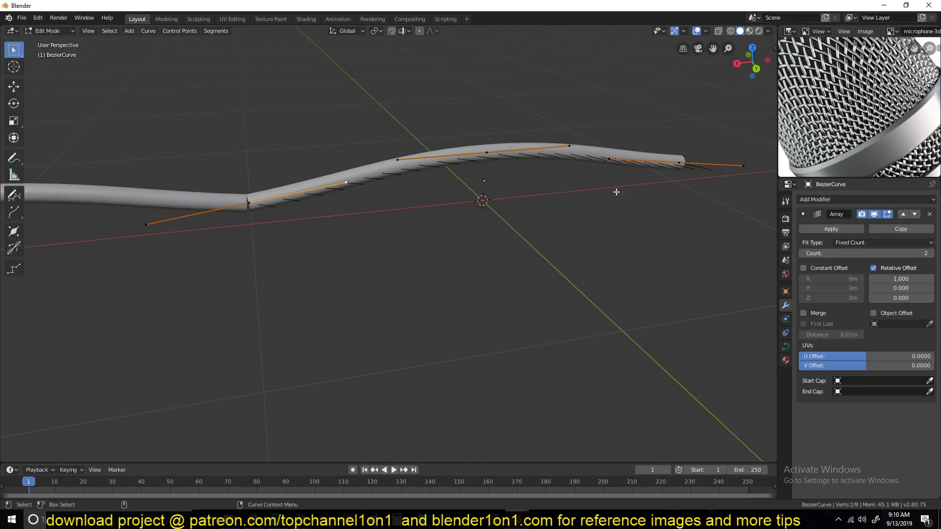
Step: Set both end points' handles to Aligned and flatten them with scale Z 0
left_click(678, 175)
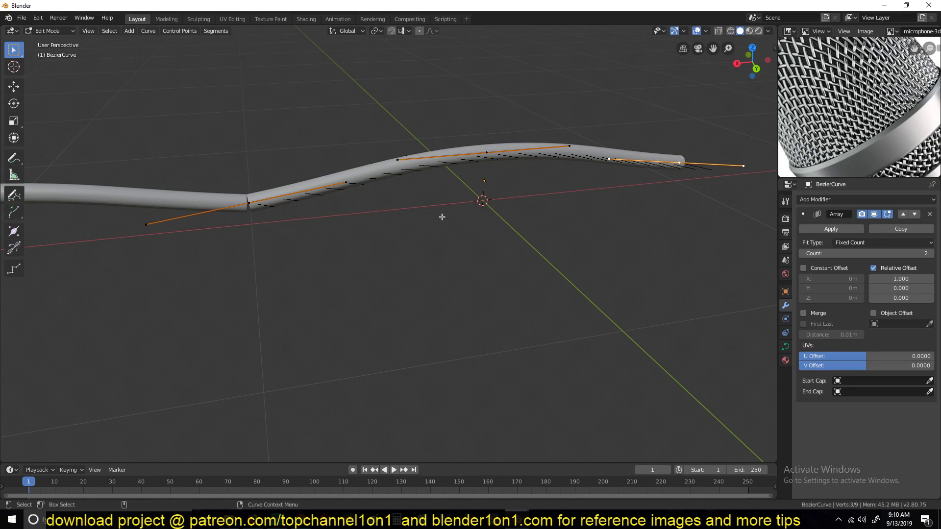
left_click(249, 203, "shift")
key("v")
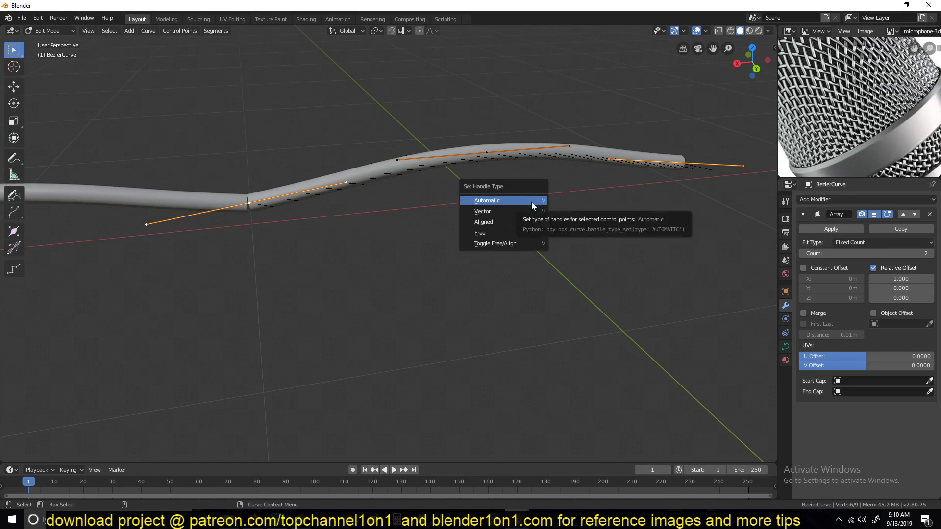
left_click(516, 220)
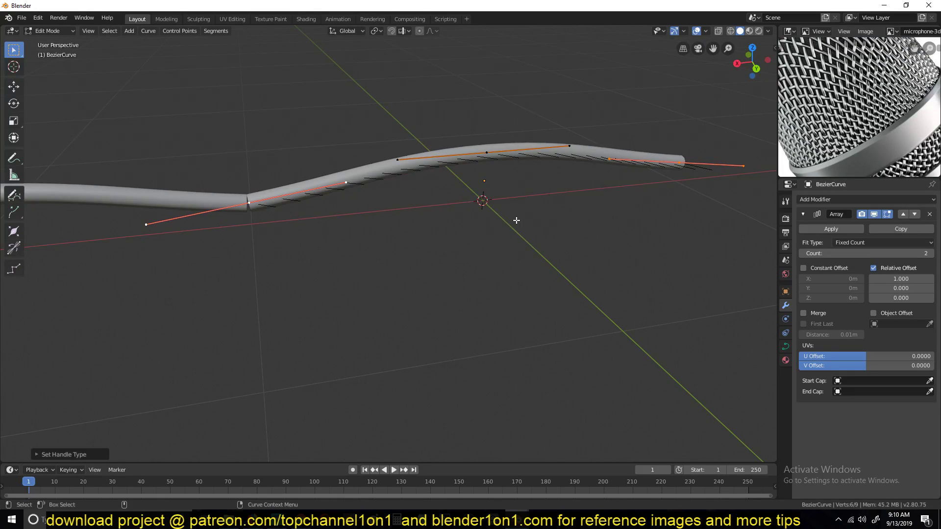
key("s")
type("z")
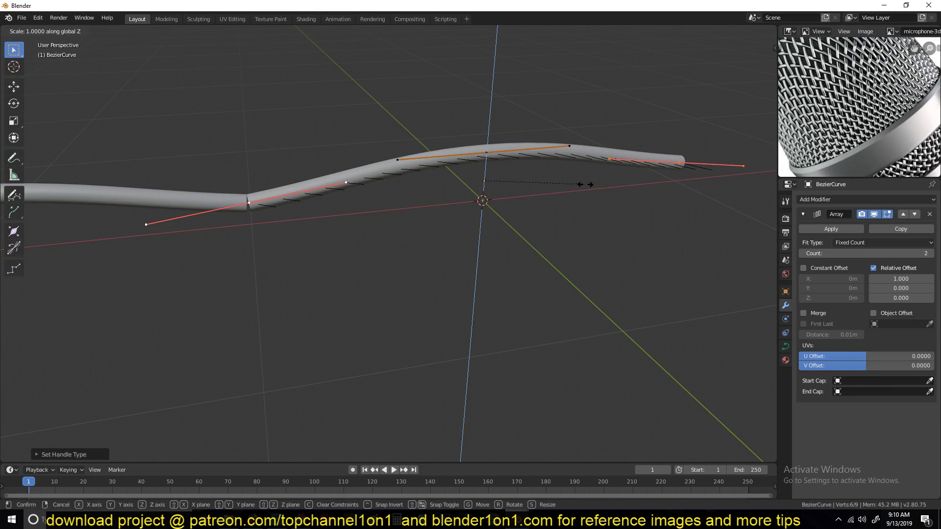
type("0")
Step: Confirm flattening the end handles and return to Object Mode
key("Return")
key("Tab")
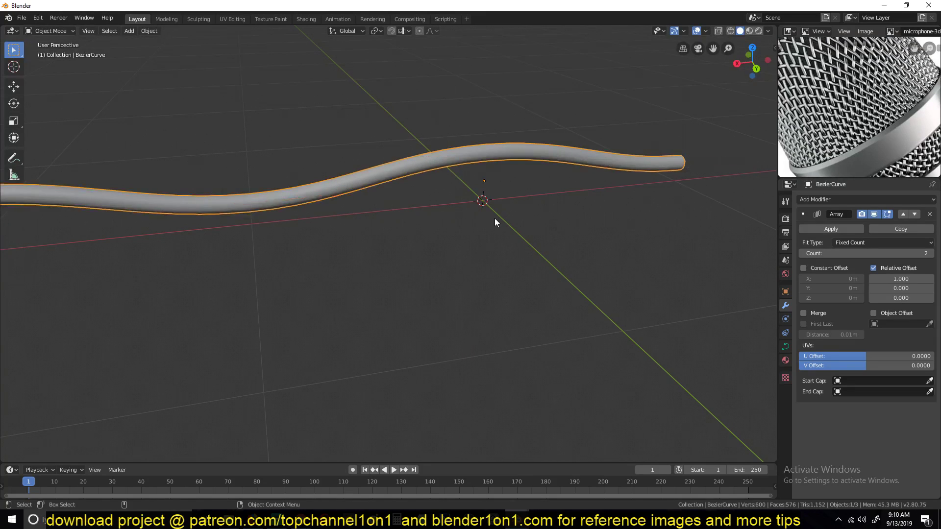
middle_click_drag(585, 184, 661, 210)
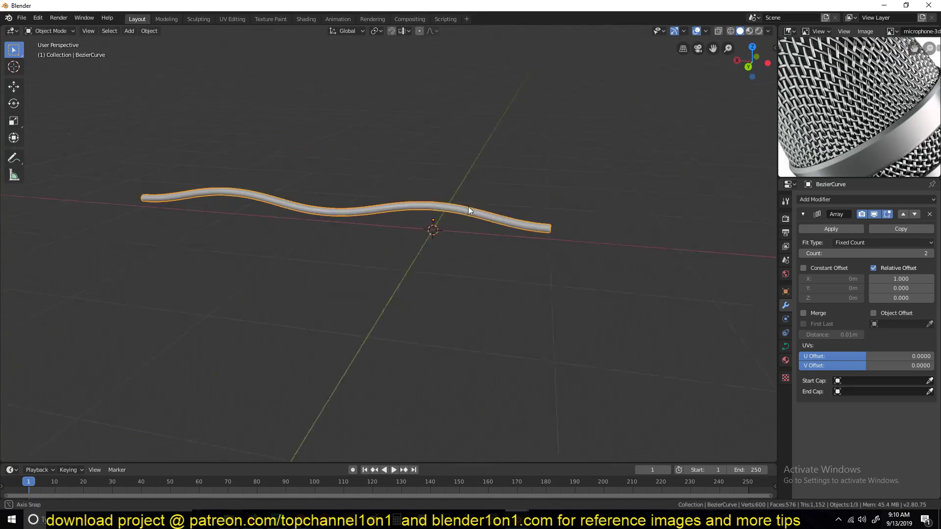
Step: Set the Array count to 4 and enable Merge at 0.01 m, then reselect the wave
left_click(929, 253)
left_click(930, 254)
middle_click_drag(563, 206, 388, 232)
left_click(363, 223)
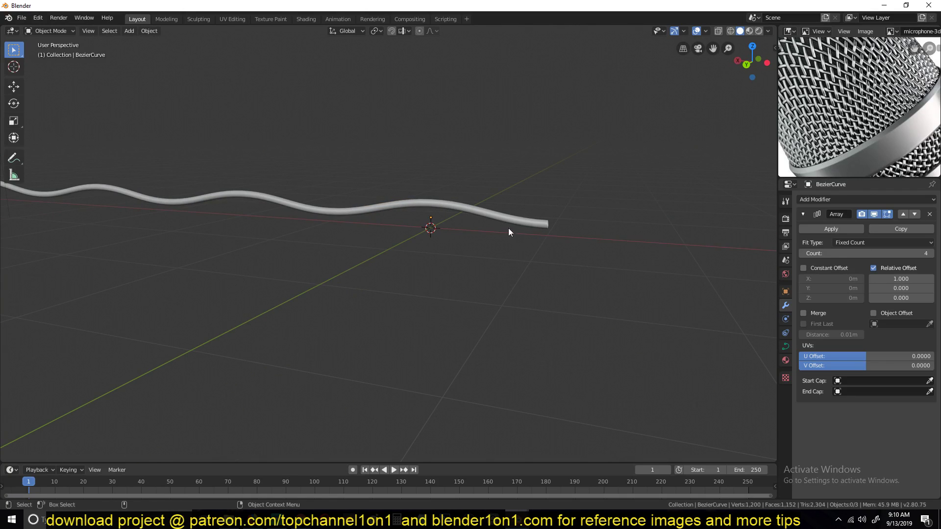
middle_click_drag(695, 328, 450, 253)
left_click(804, 313)
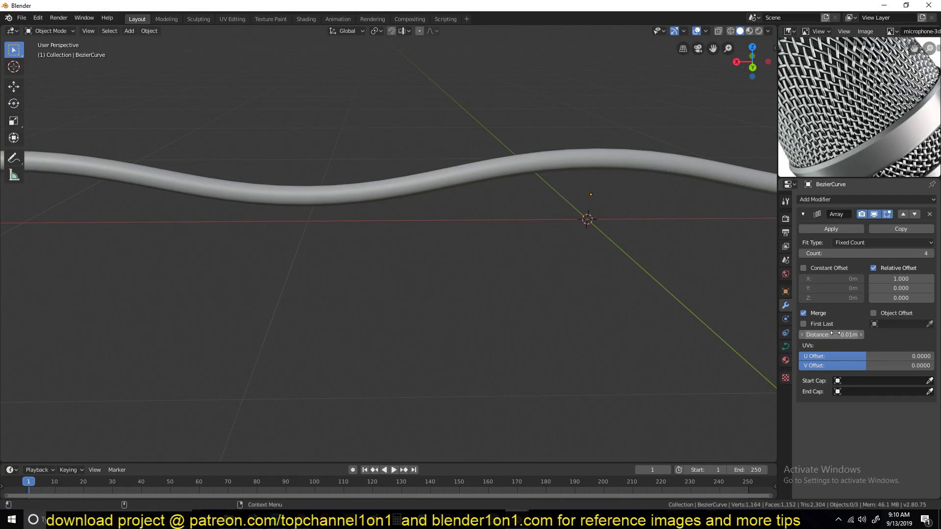
middle_click_drag(531, 254, 336, 223)
left_click(337, 231)
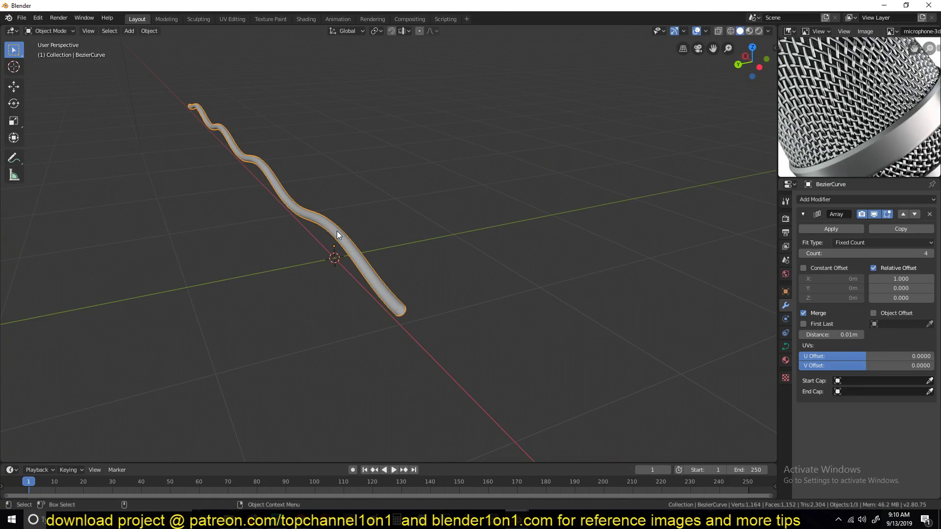
Step: Duplicate the curve's points in Edit Mode and rotate the copy 90° about Z to cross the strand
key("Tab")
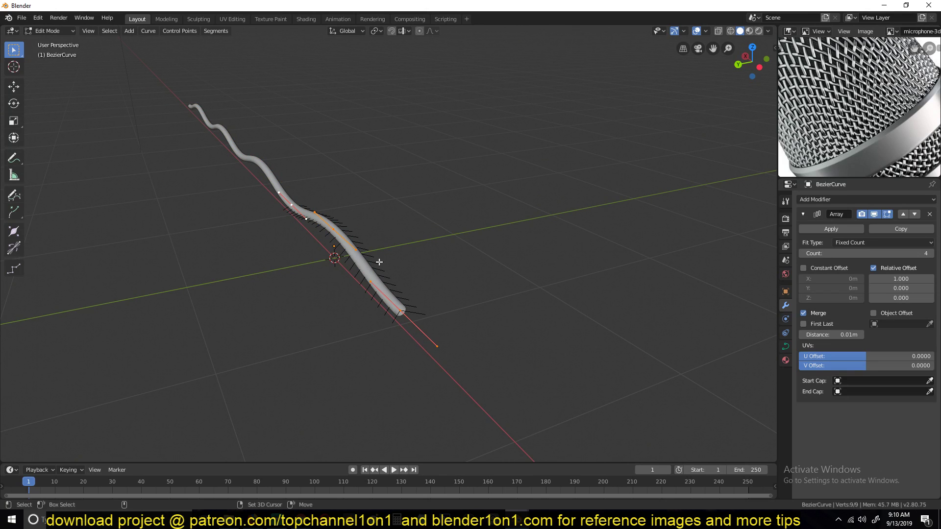
key("shift+d")
right_click(379, 262)
type("rz")
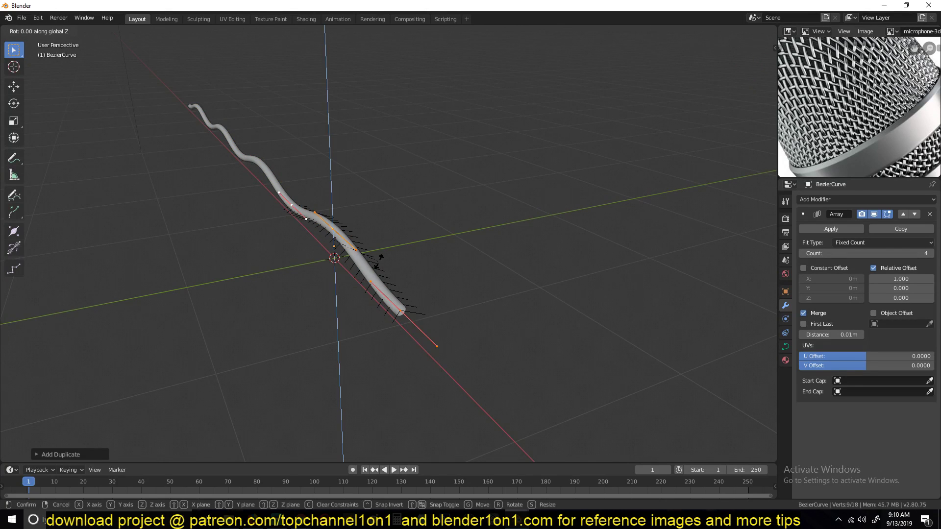
type("90")
key("Return")
key("Tab")
middle_click_drag(377, 259, 371, 278)
scroll(371, 278, "up", 2)
Step: Increase the tubes' bevel depth in the curve's geometry settings
key("Tab")
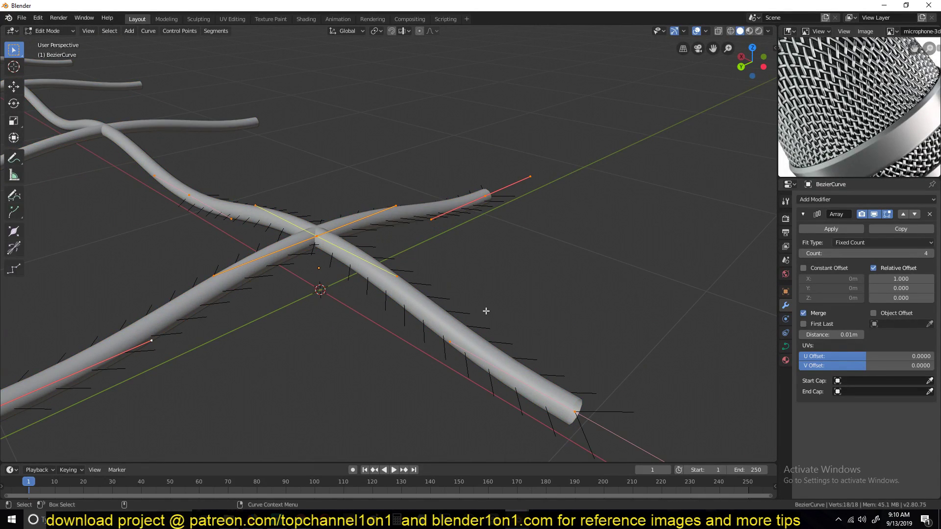
left_click(786, 347)
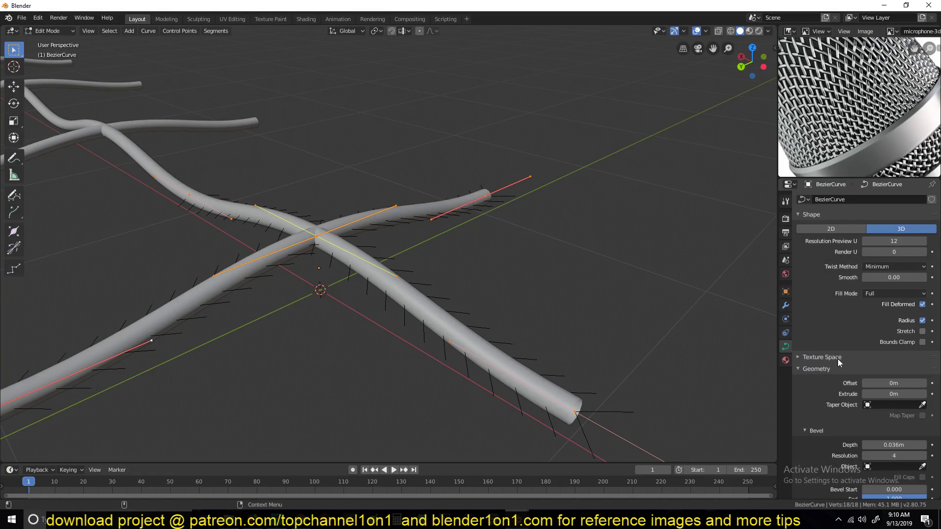
left_click_drag(883, 440, 936, 440)
key("Tab")
middle_click_drag(441, 294, 423, 264)
scroll(460, 281, "up", 3)
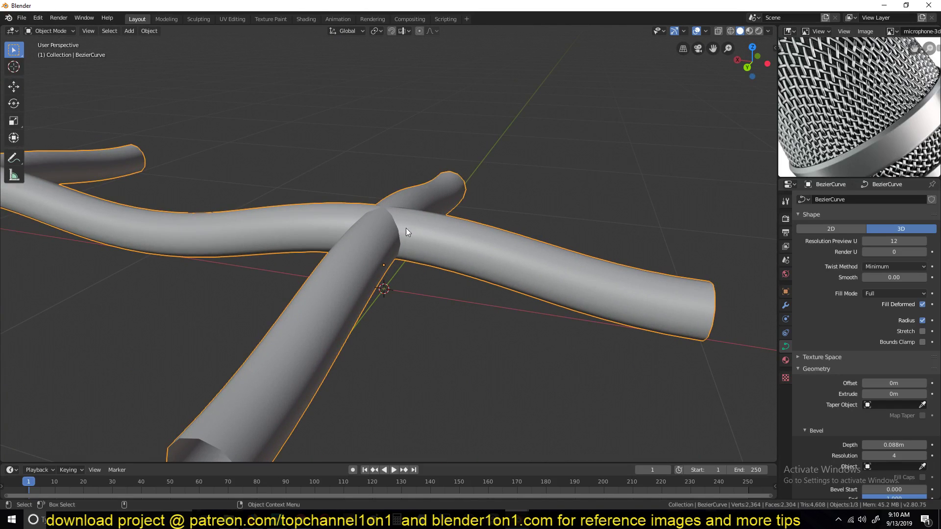
Step: Mirror the crossing control point along Z so the wavy wire dips under the crossing tube
key("Tab")
middle_click_drag(384, 224, 297, 240)
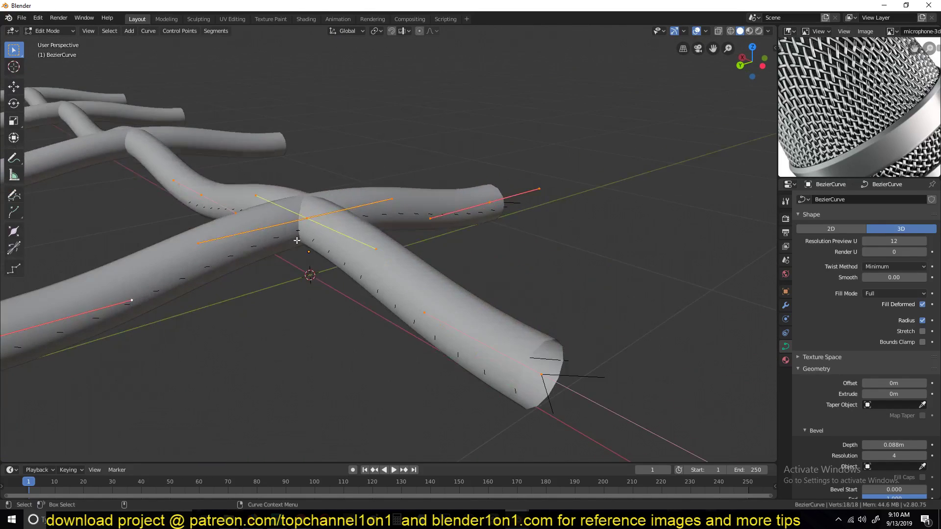
key("Tab")
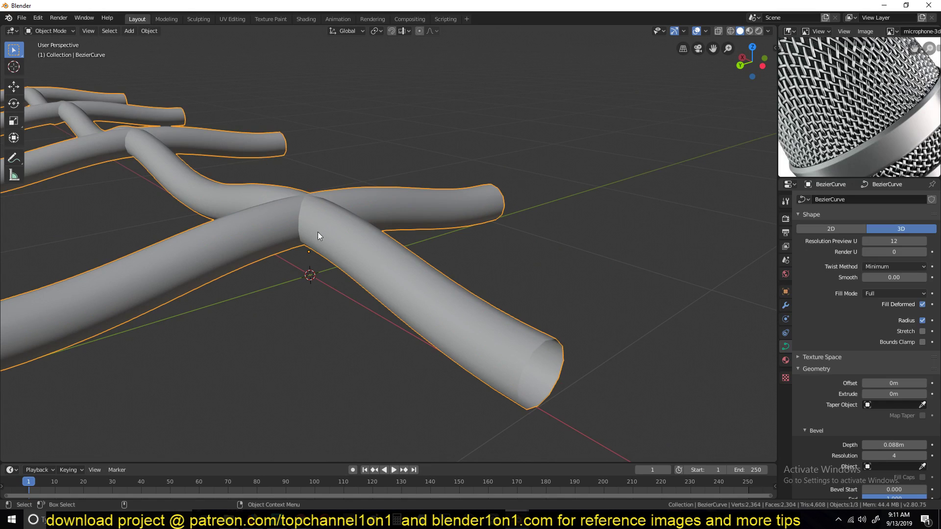
key("Tab")
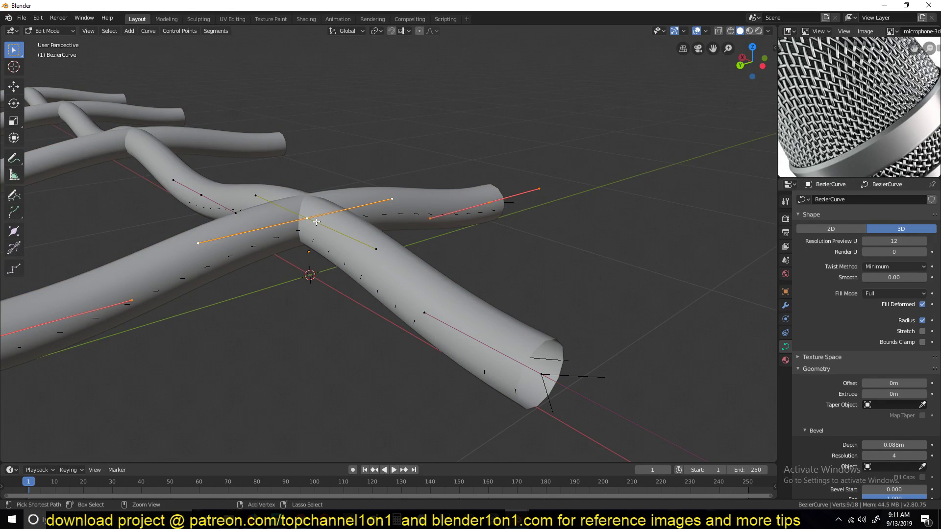
key("ctrl+m")
key("z")
left_click(317, 221)
key("Tab")
middle_click_drag(288, 193, 343, 194)
Step: Add a second Array modifier, count 2, with relative offset X 0 and Y 1
left_click(433, 277)
left_click(785, 306)
left_click(825, 213)
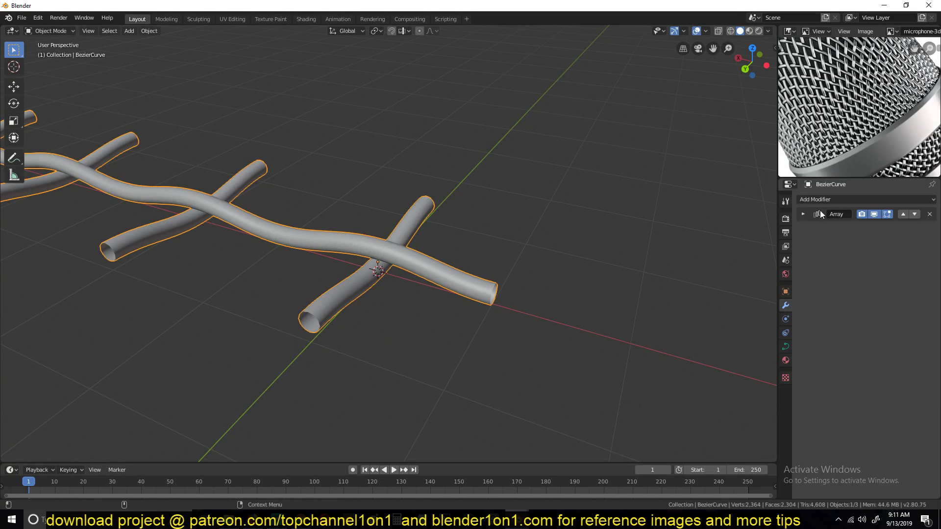
left_click(831, 202)
left_click(755, 221)
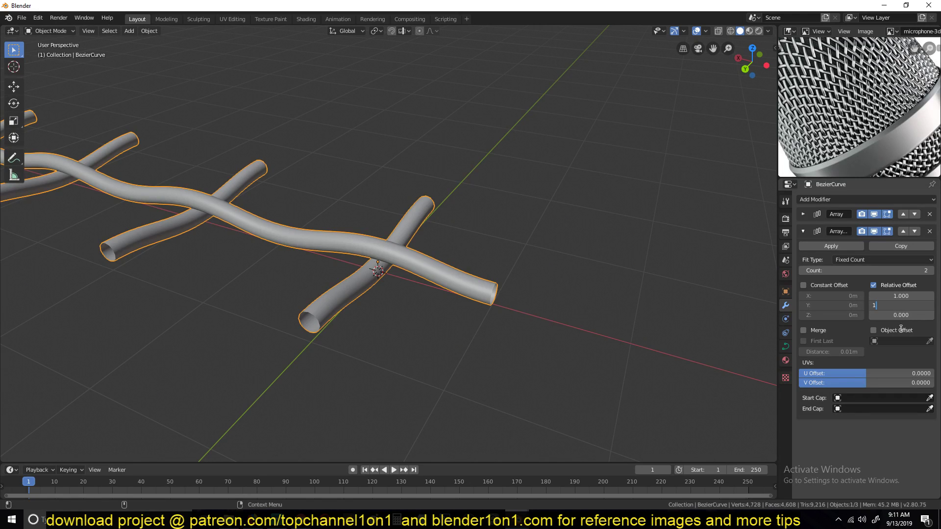
key("Return")
middle_click_drag(594, 279, 328, 275)
scroll(402, 293, "up", 3)
middle_click_drag(402, 293, 465, 294)
Step: Scale the curve's points down in Edit Mode and orbit around the resulting wire grid
key("Tab")
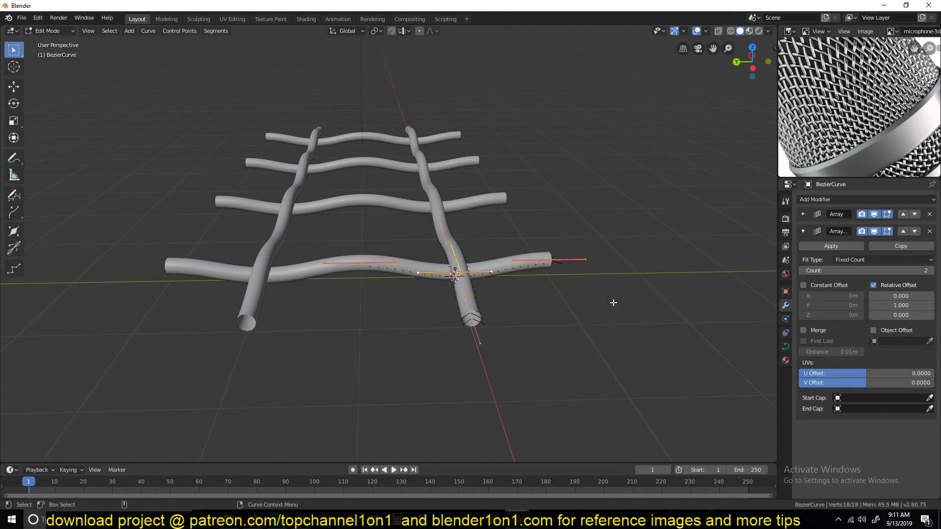
key("s")
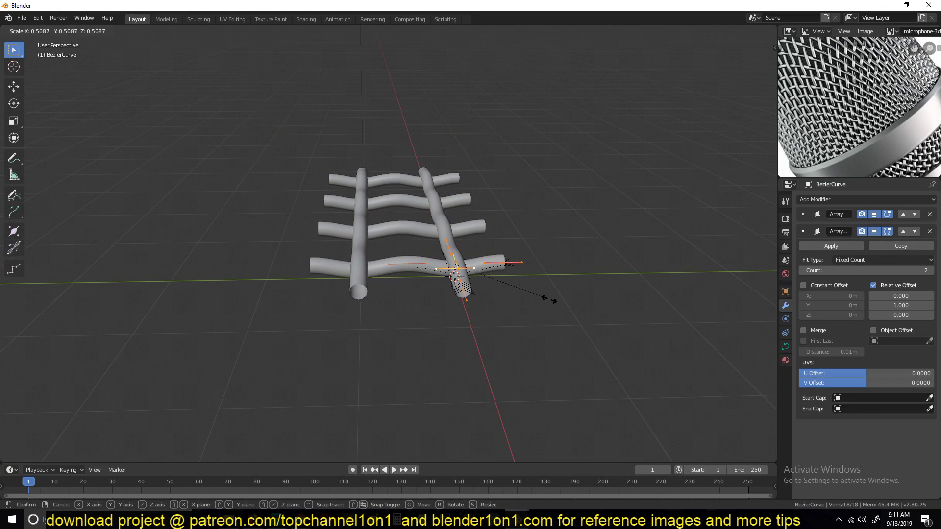
left_click(548, 300)
key("Tab")
scroll(554, 299, "up", 6)
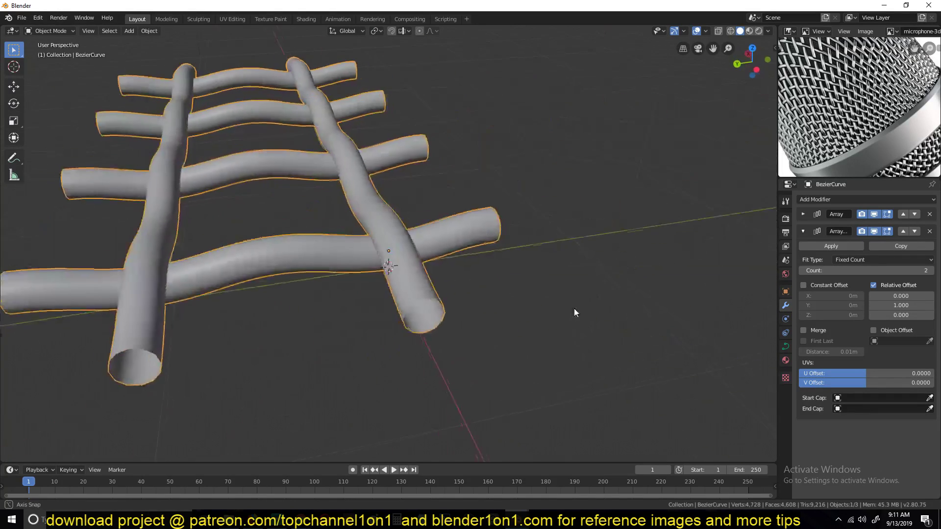
left_click(579, 313)
middle_click_drag(578, 313, 580, 282)
scroll(580, 278, "down", 5)
middle_click_drag(404, 155, 430, 185)
scroll(256, 300, "up", 3)
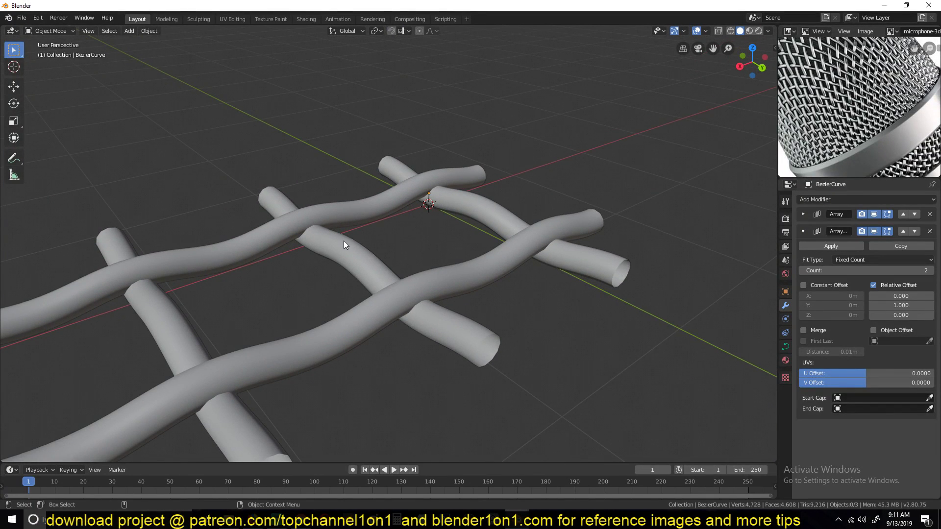
Step: Duplicate the wire's points in Edit Mode and place the copy beside it along Y
middle_click_drag(496, 173, 490, 196)
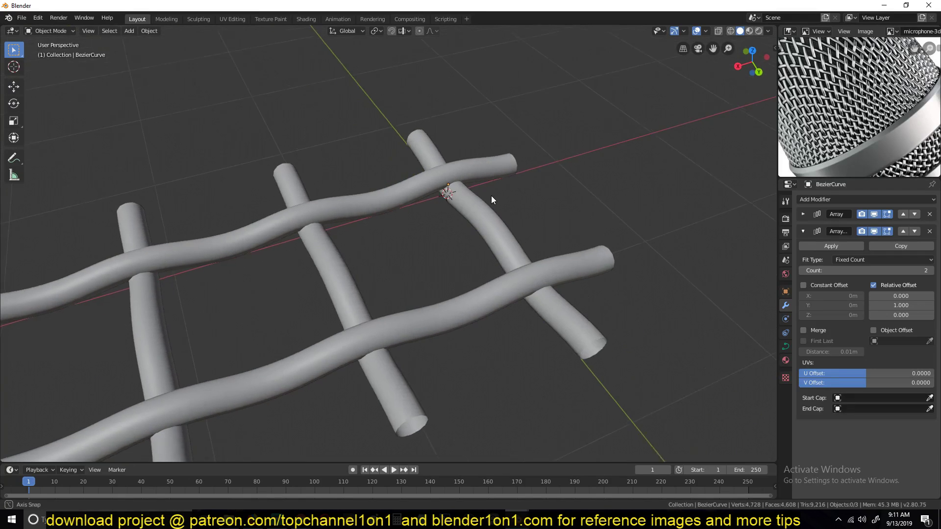
left_click(435, 183)
key("Tab")
middle_click_drag(435, 185, 493, 152)
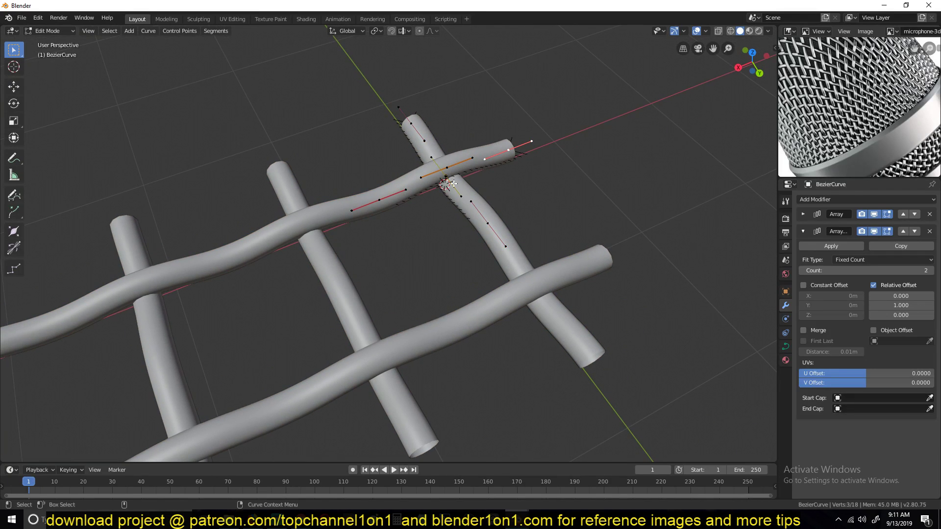
key("shift+d")
key("y")
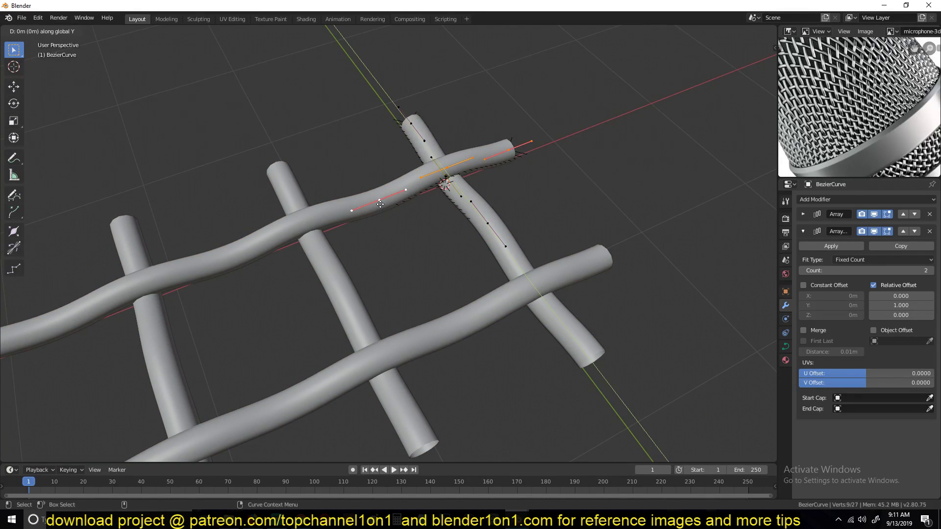
key("y")
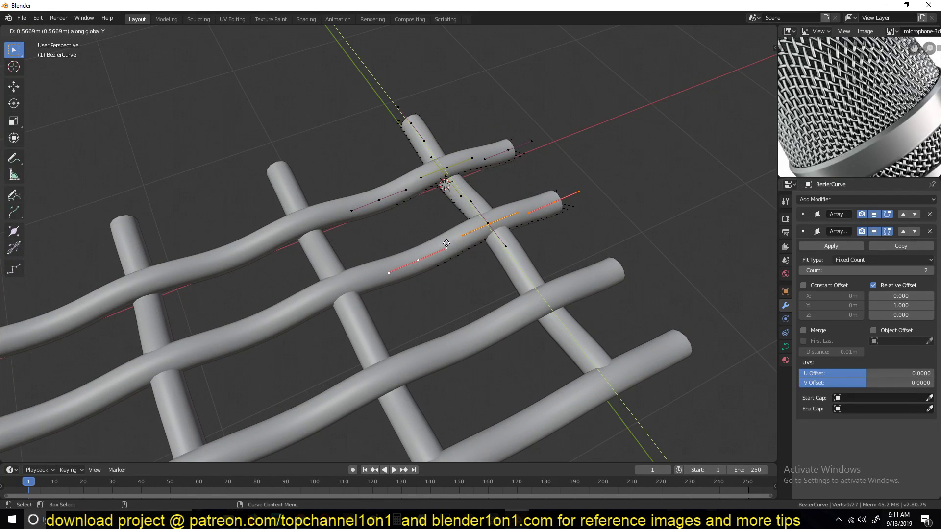
left_click(447, 243)
Step: In top view, slide the copy along Y so it lies parallel to the original
key("KP_7")
scroll(462, 257, "up", 5)
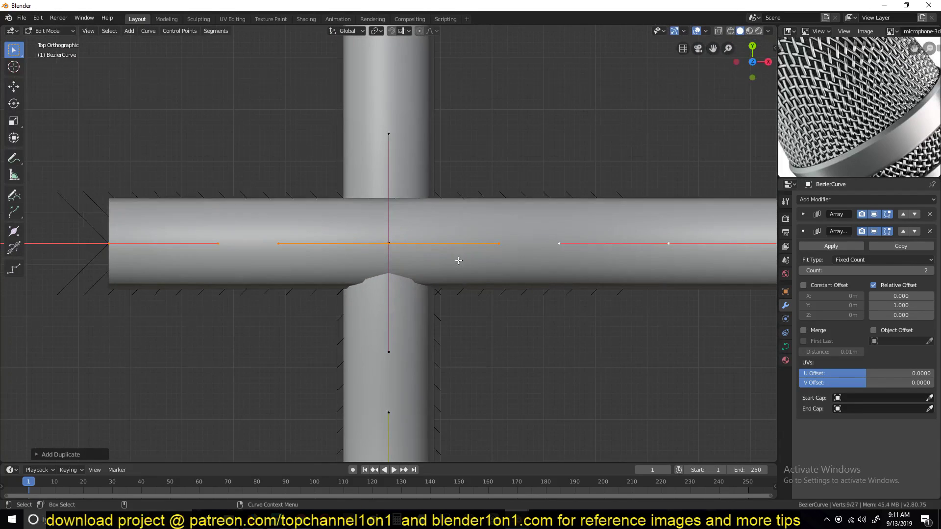
key("g")
key("y")
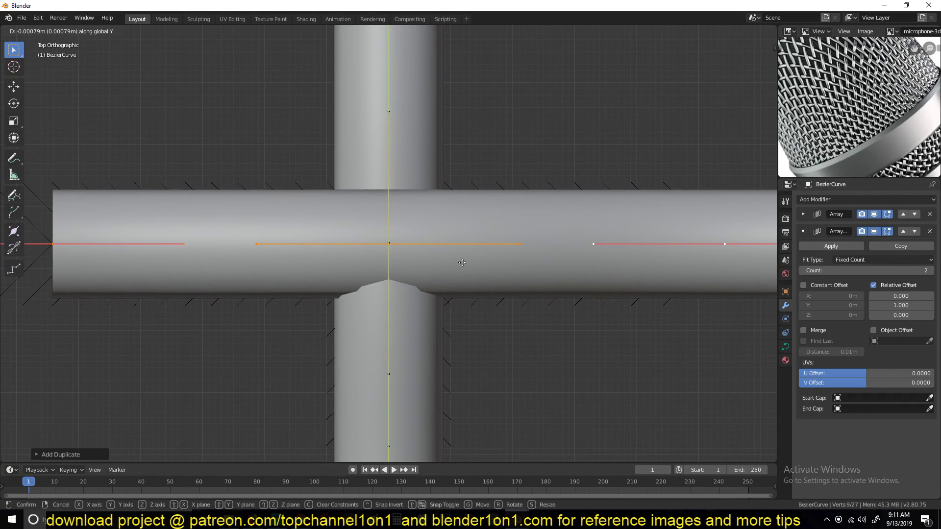
left_click(468, 261)
scroll(470, 262, "down", 6)
Step: Mirror the copied wire along Z so it weaves opposite the original
middle_click_drag(470, 261, 294, 195)
scroll(294, 198, "up", 4)
scroll(296, 198, "down", 2)
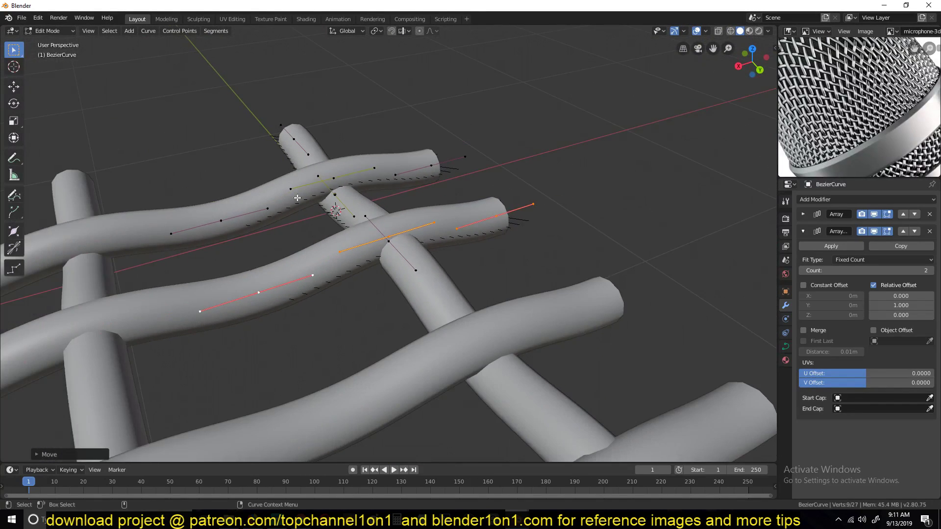
key("ctrl+m")
key("z")
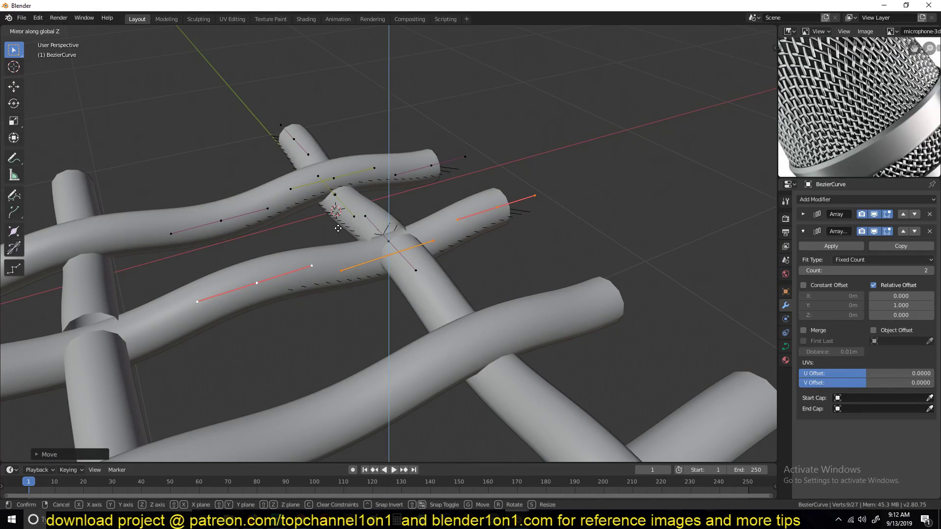
left_click(338, 228)
middle_click_drag(338, 229, 317, 211)
middle_click_drag(378, 229, 416, 242)
Step: Leave Edit Mode and inspect the interlaced tube crossings from a low side view
key("Tab")
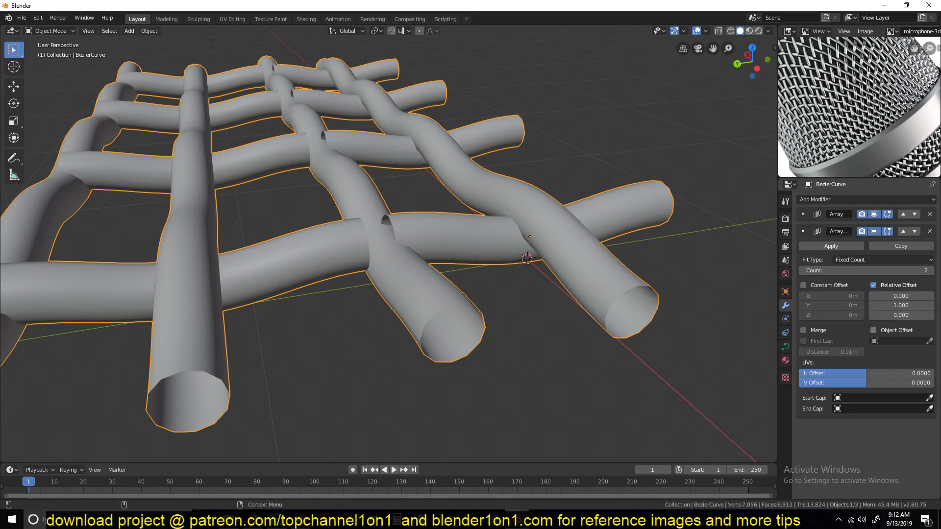
middle_click_drag(455, 274, 318, 257)
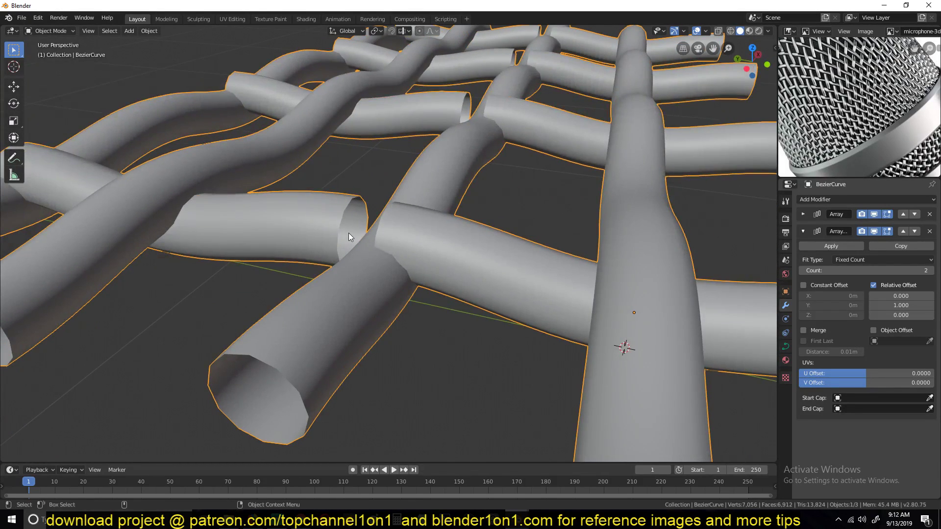
mouse_move(392, 236)
middle_mouse_down()
mouse_move(422, 251)
mouse_move(388, 242)
middle_mouse_up()
Step: Nudge a crossing wire's point 0.09196 m along Y and check the result
key("Tab")
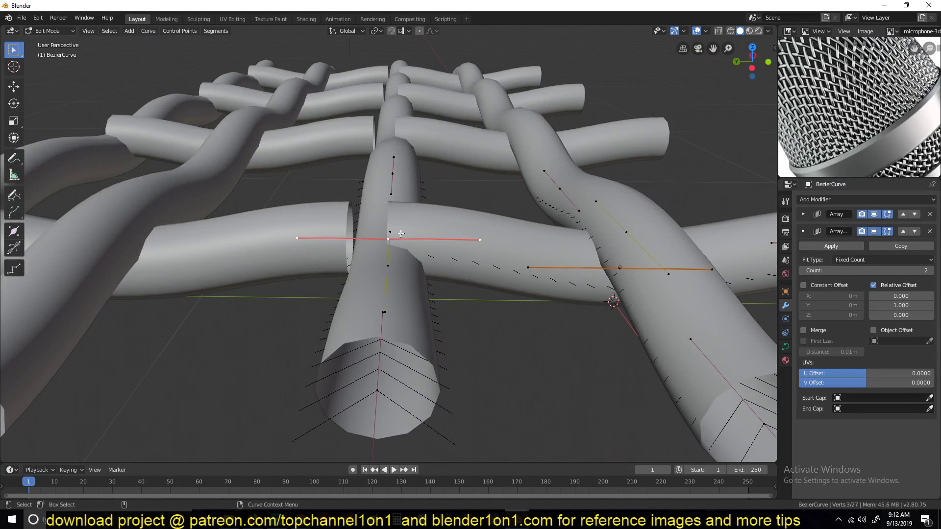
key("g")
key("x")
key("y")
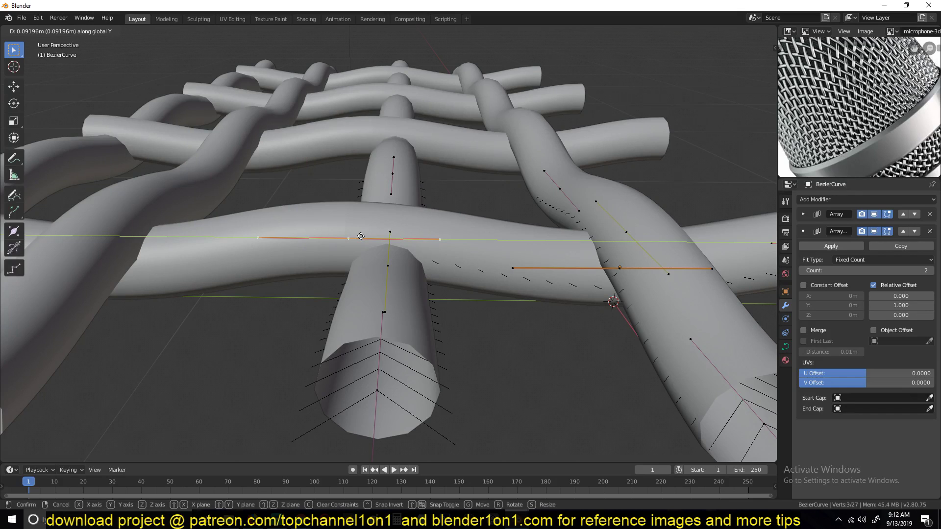
left_click(361, 236)
key("Tab")
key("Tab")
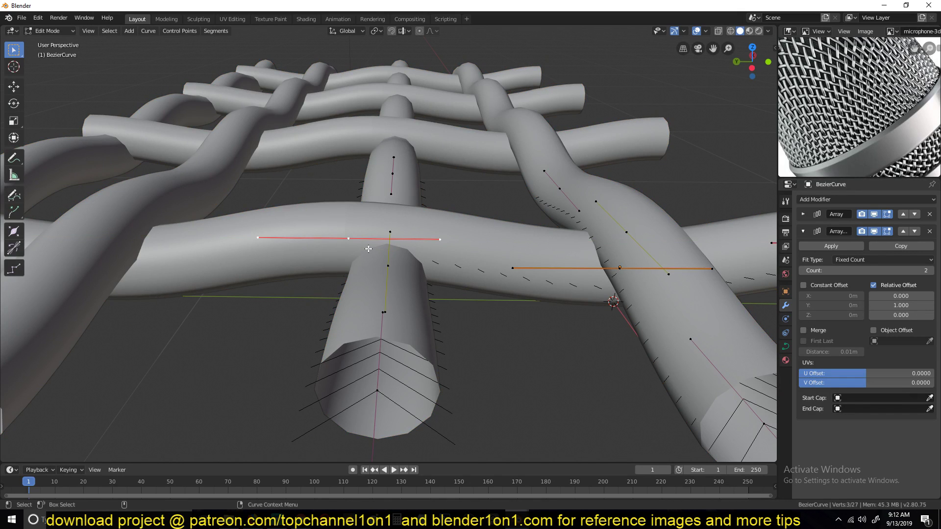
scroll(368, 249, "down", 3)
middle_click_drag(409, 242, 441, 237)
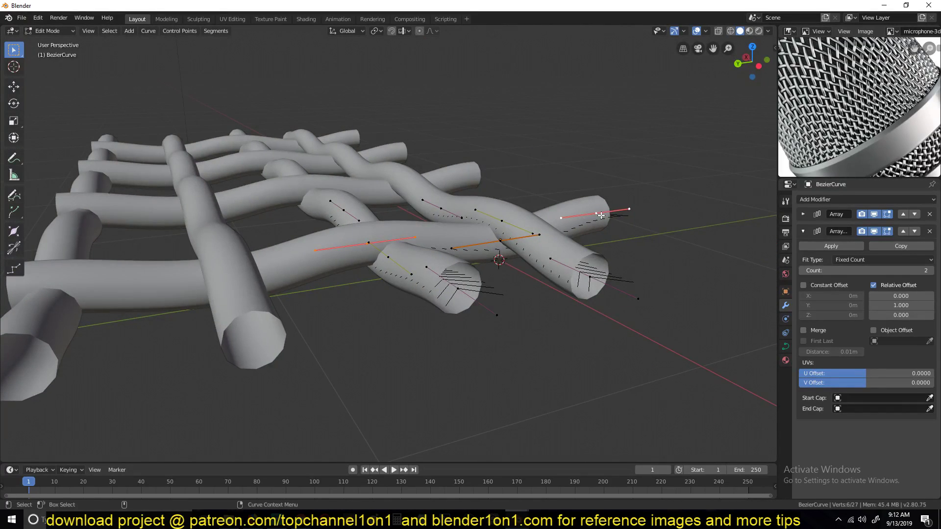
Step: Raise the selected points and one curve handle along Z, then return to Object Mode
key("g")
key("z")
left_click(543, 233)
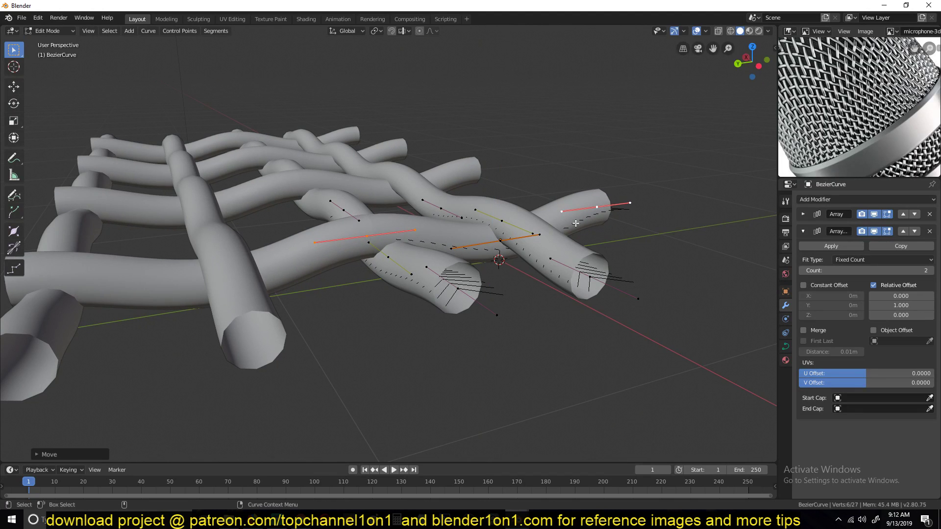
left_click(387, 260)
key("g")
key("z")
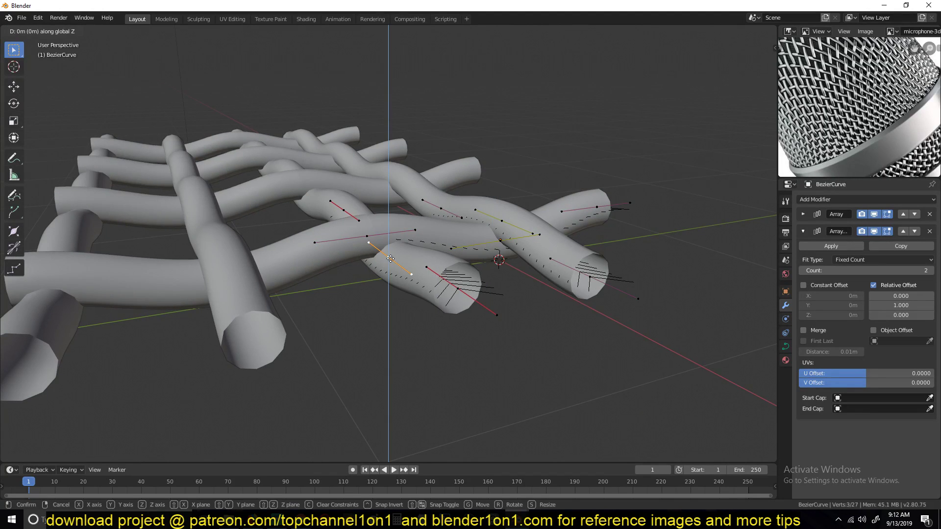
left_click(391, 263)
key("Tab")
middle_click_drag(325, 232, 628, 243)
scroll(383, 245, "down", 3)
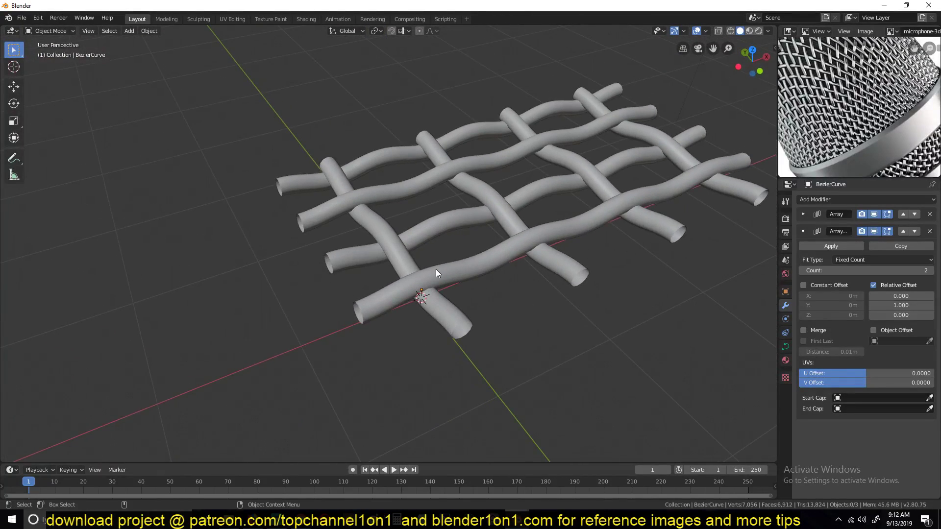
Step: Duplicate a section of the wire curve's points and slide it along global X
key("Tab")
scroll(427, 278, "up", 3)
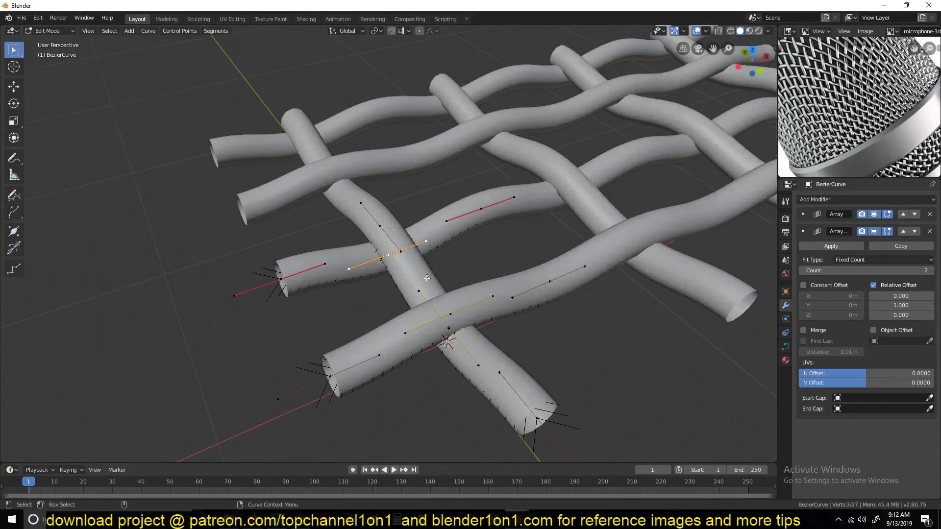
key("Tab")
middle_click_drag(462, 279, 439, 274)
middle_click_drag(505, 297, 393, 304)
middle_click_drag(366, 244, 310, 239)
left_click(377, 231)
key("Tab")
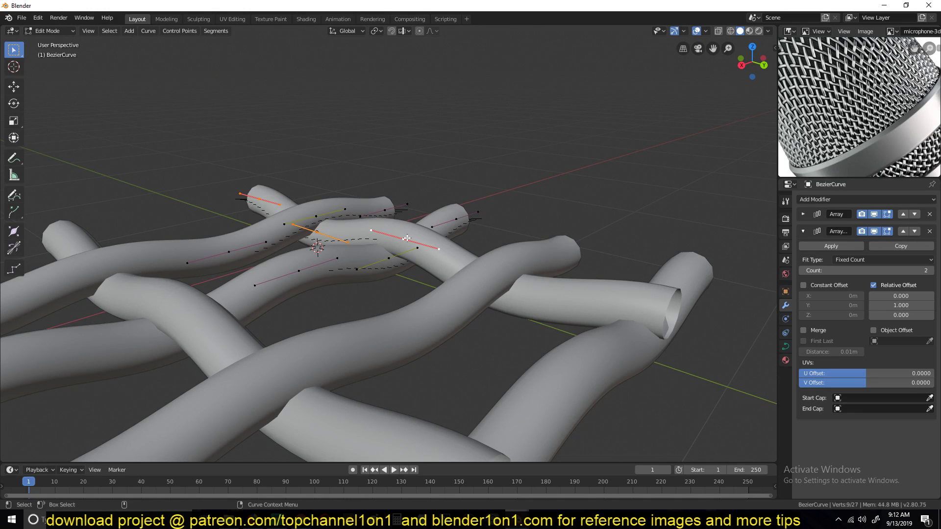
key("g")
key("x")
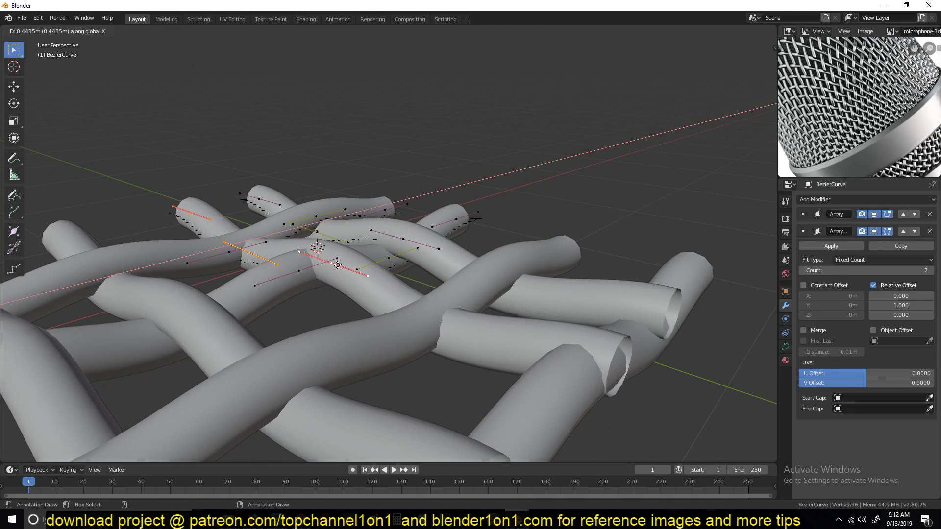
Step: Place the duplicate, then align the strands along X in top view, about 0.9863 m
left_click(471, 236)
key("KP_7")
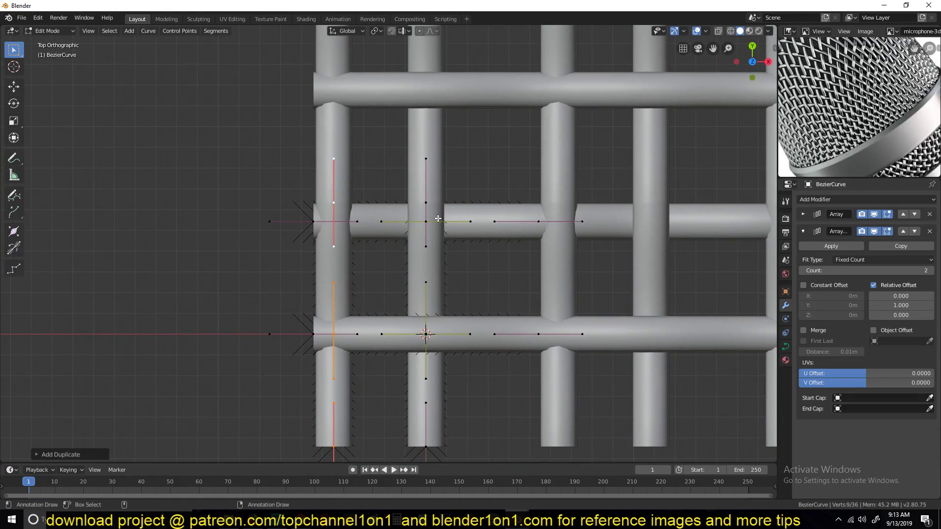
key("g")
key("x")
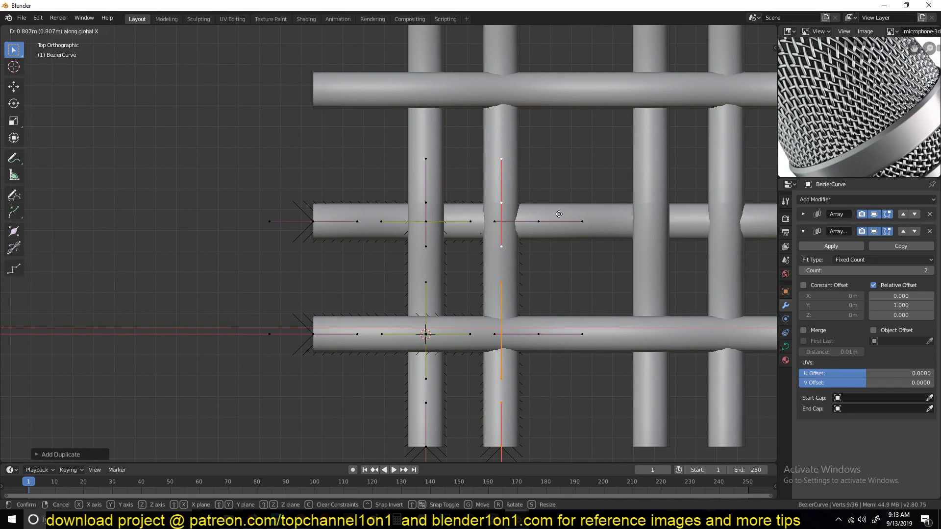
left_click(589, 214)
scroll(578, 279, "up", 6)
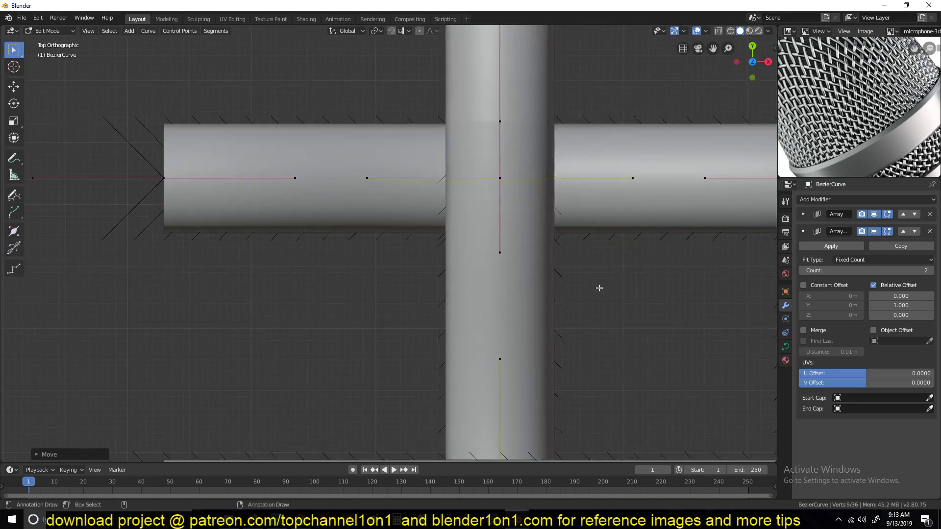
middle_click_drag(561, 273, 472, 198)
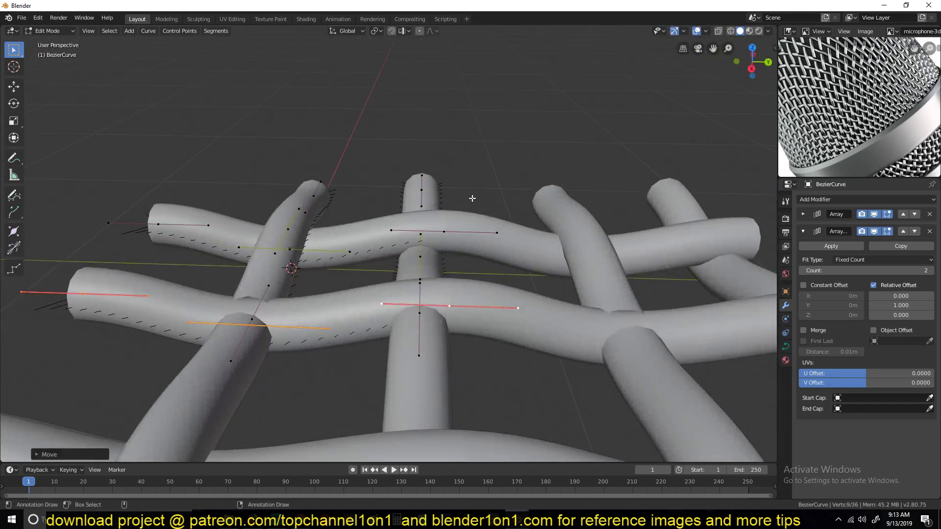
Step: Flip the new strands vertically along Z and start sliding one control point along X
key("g")
key("z")
left_click(480, 253)
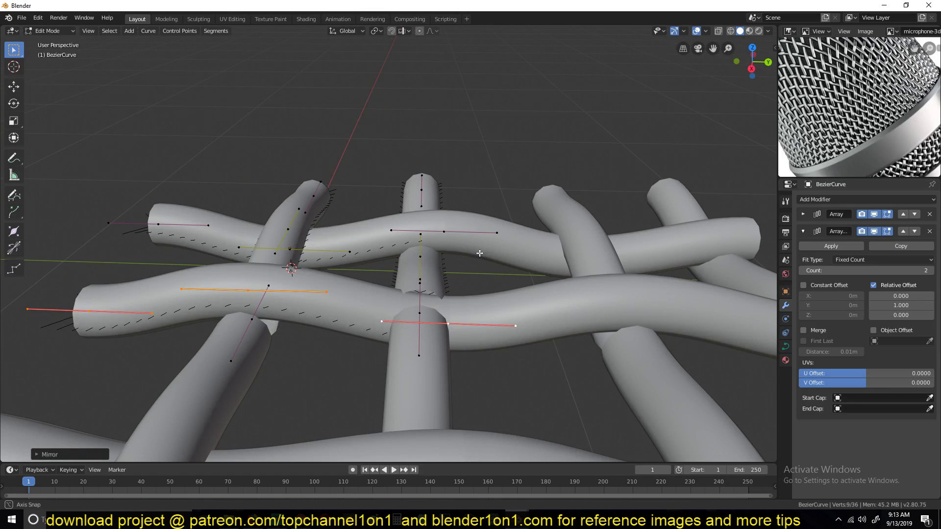
middle_click_drag(479, 253, 401, 236)
left_click(321, 267)
key("g")
key("x")
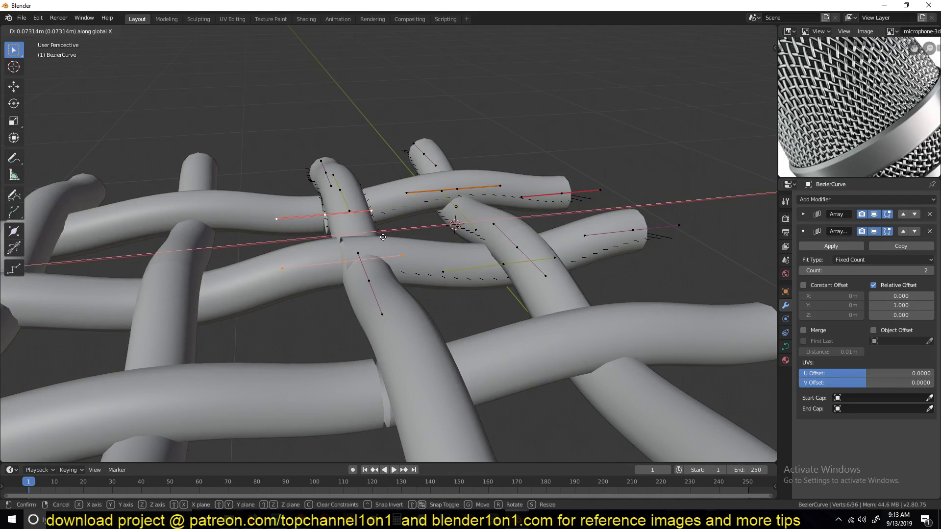
Step: Set the control point's X position and review the patch before editing points again
left_click(380, 236)
key("Tab")
scroll(429, 286, "down", 6)
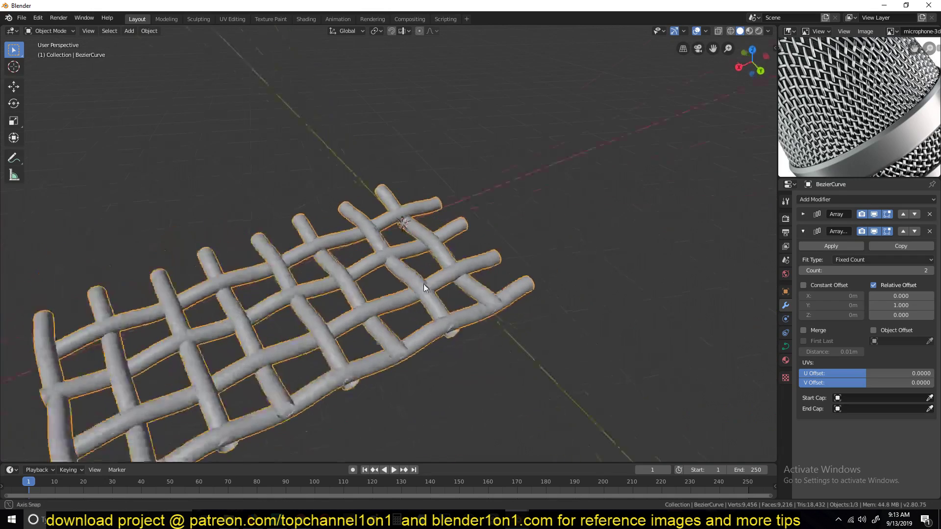
scroll(432, 290, "up", 6)
key("Tab")
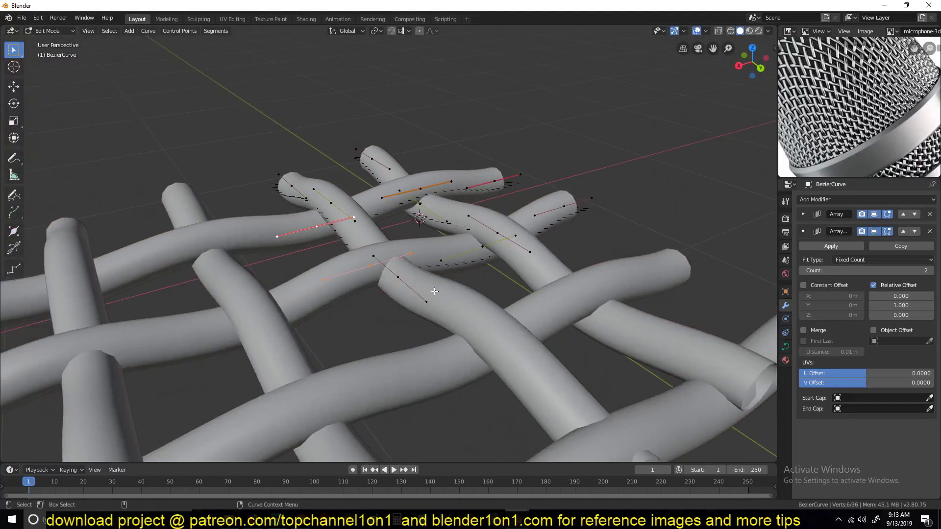
scroll(435, 291, "up", 3)
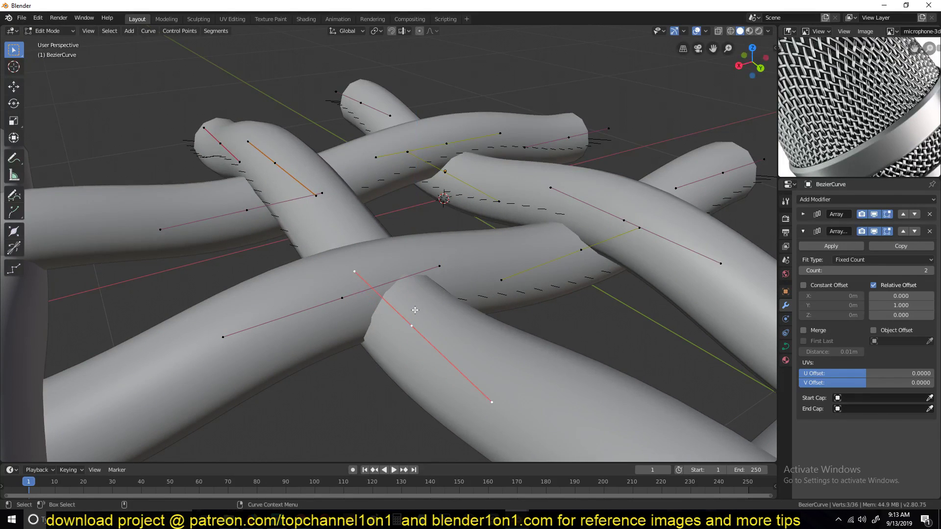
scroll(485, 315, "down", 4)
middle_click_drag(485, 315, 406, 280)
scroll(487, 310, "up", 4)
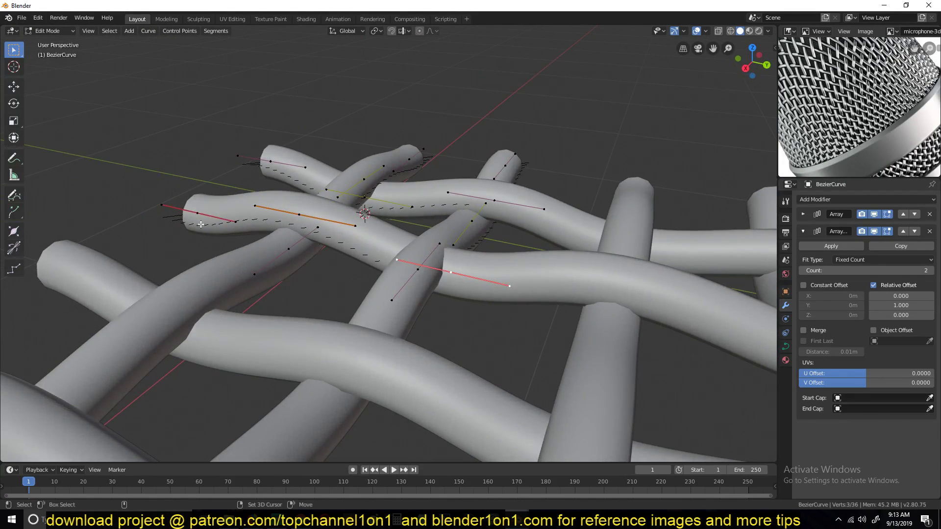
Step: Lower the selected curve points slightly along Z and return to Object Mode
key("g")
key("z")
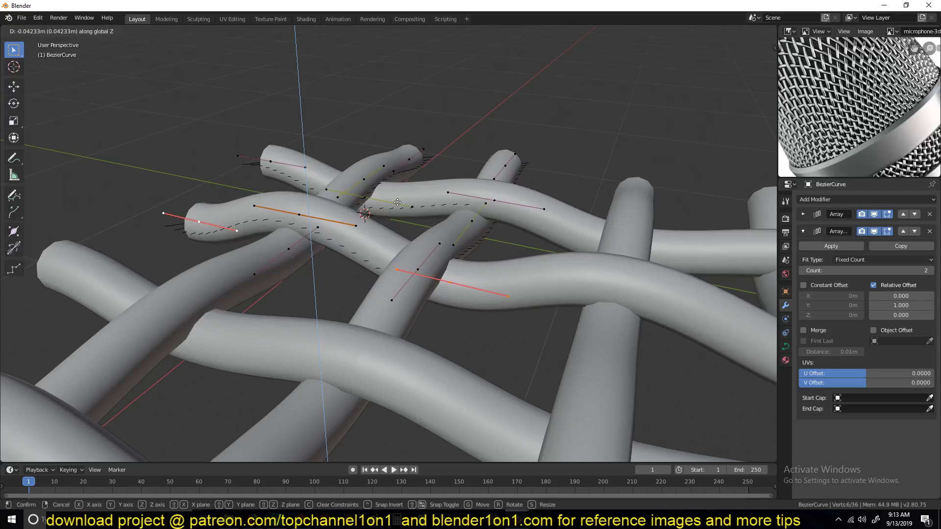
left_click(398, 202)
key("Tab")
scroll(413, 198, "down", 6)
middle_click_drag(354, 231, 354, 209)
scroll(514, 223, "up", 3)
left_click(392, 217)
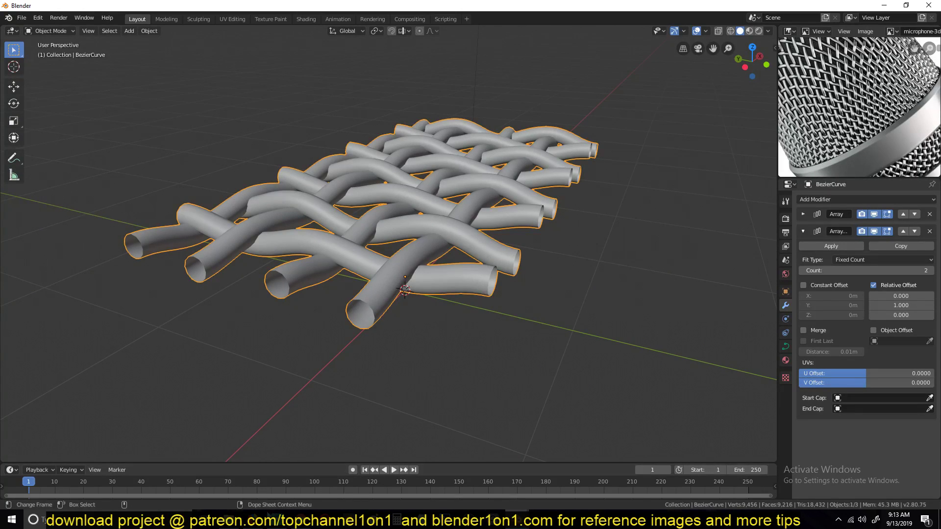
Step: Glance at the YouTube page and the microphone file, then return to the woven patch
left_click(254, 468)
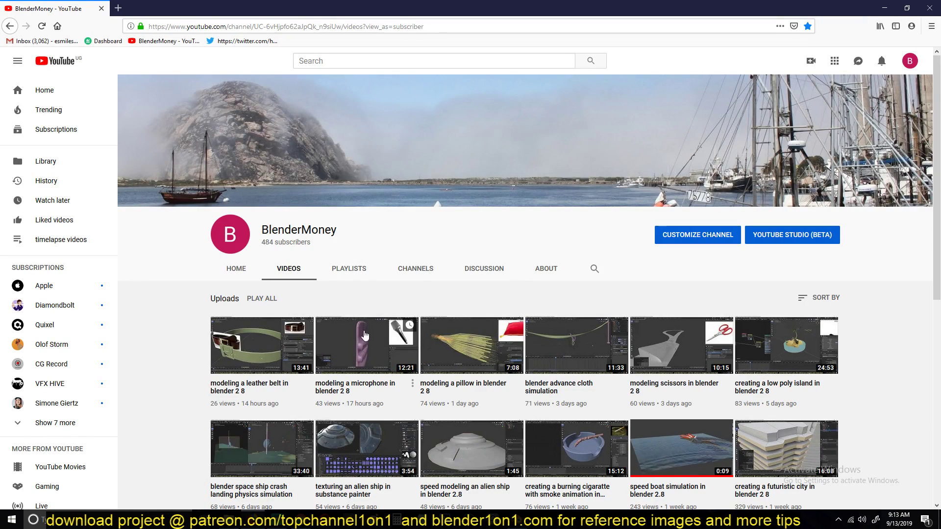
mouse_move(518, 520)
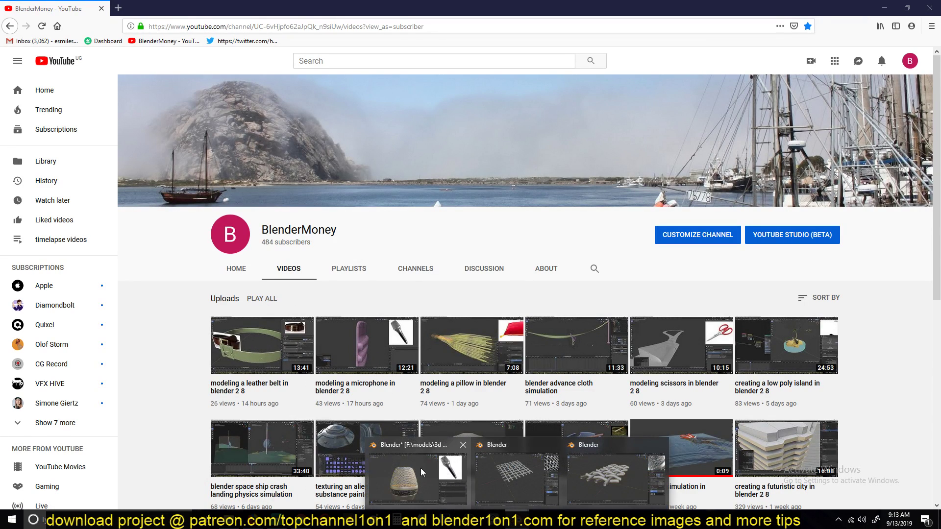
left_click(417, 471)
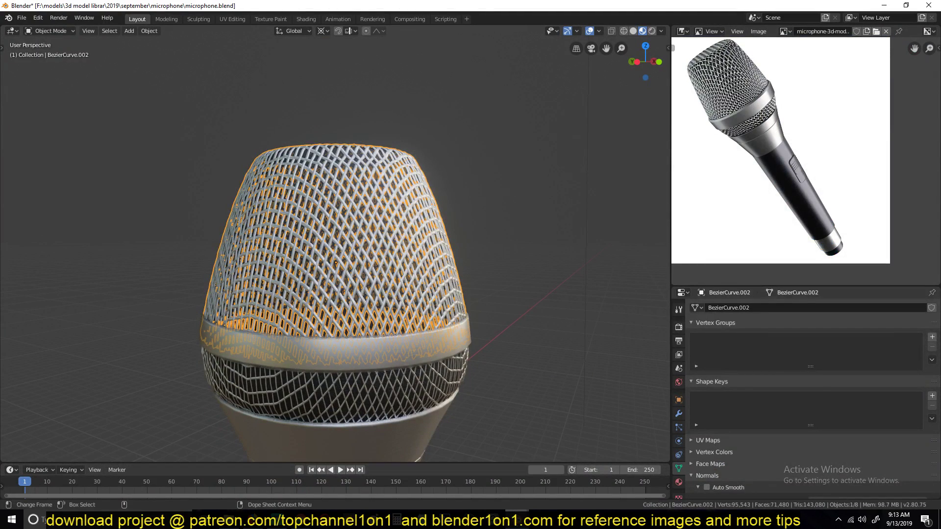
mouse_move(518, 520)
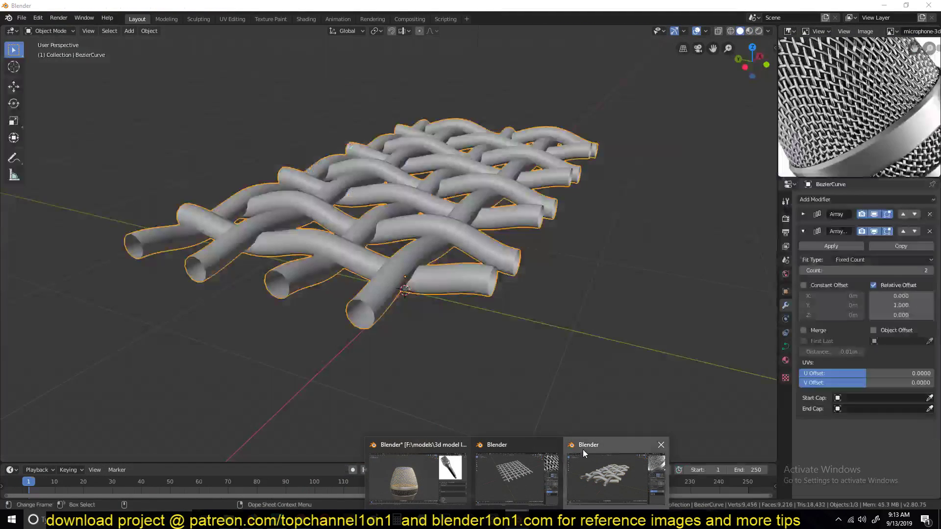
left_click(583, 449)
middle_click_drag(234, 163, 294, 160)
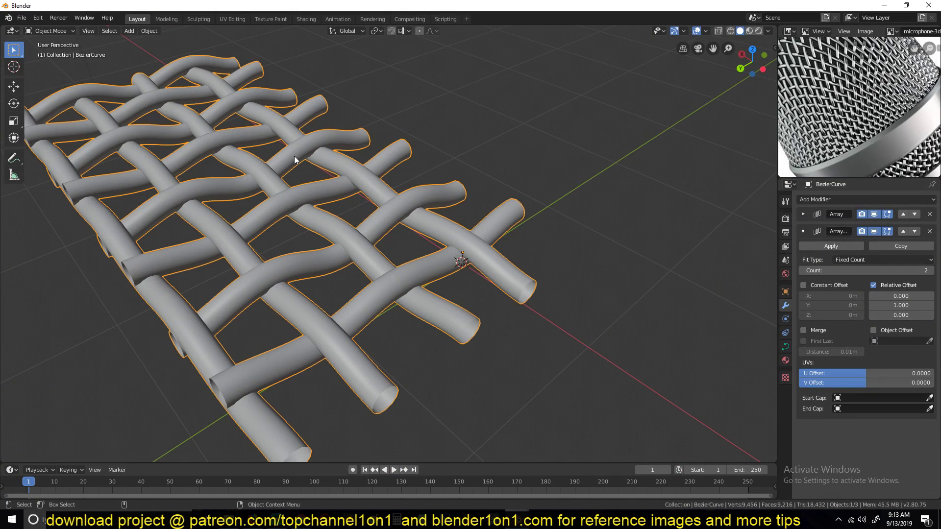
middle_click_drag(205, 183, 309, 198)
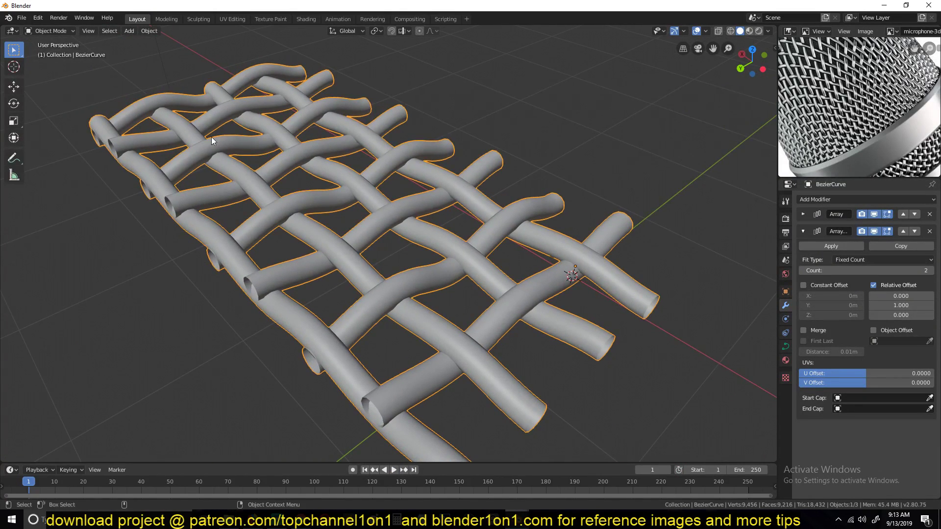
middle_click_drag(229, 181, 536, 197)
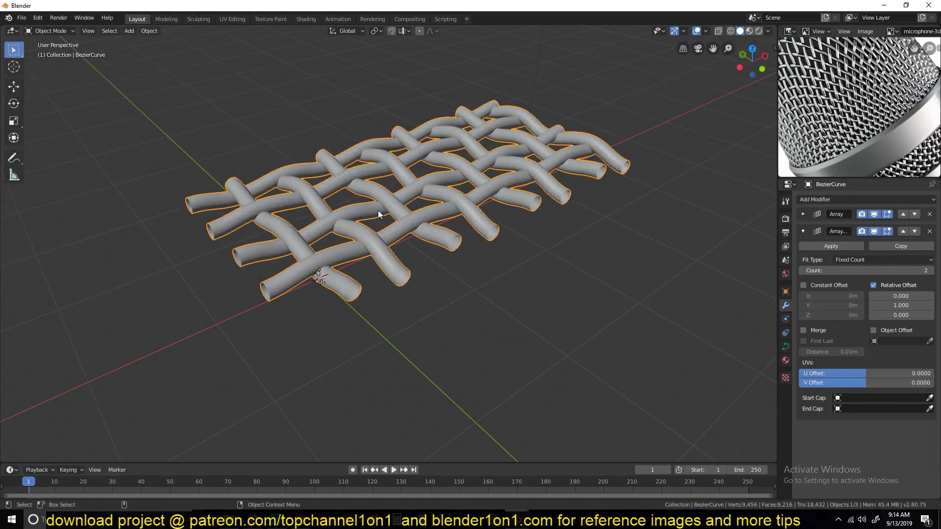
middle_click_drag(378, 215, 414, 287)
middle_click_drag(439, 235, 372, 265)
scroll(779, 149, "up", 2)
scroll(551, 294, "down", 3)
middle_click_drag(550, 294, 393, 275)
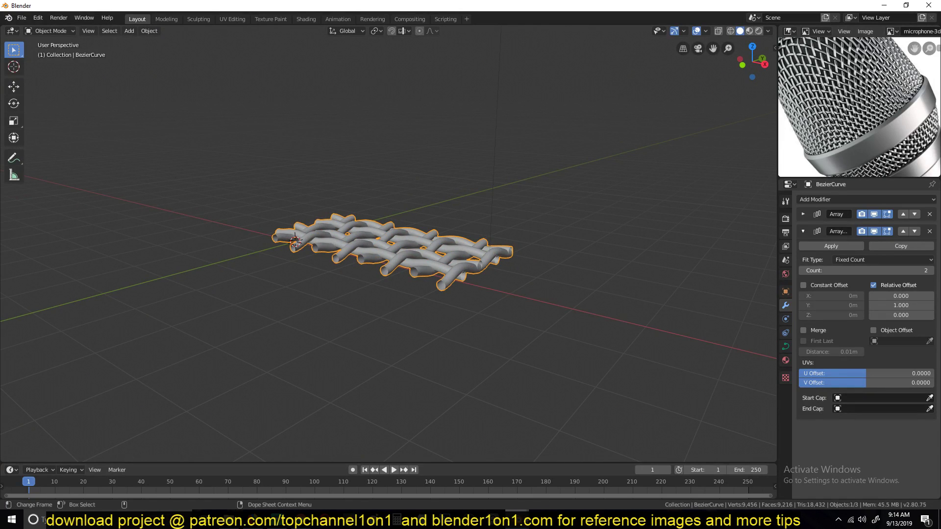
Step: Bring up microphone.blend and inspect its head ring and woven grille from several angles
mouse_move(495, 519)
left_click(412, 476)
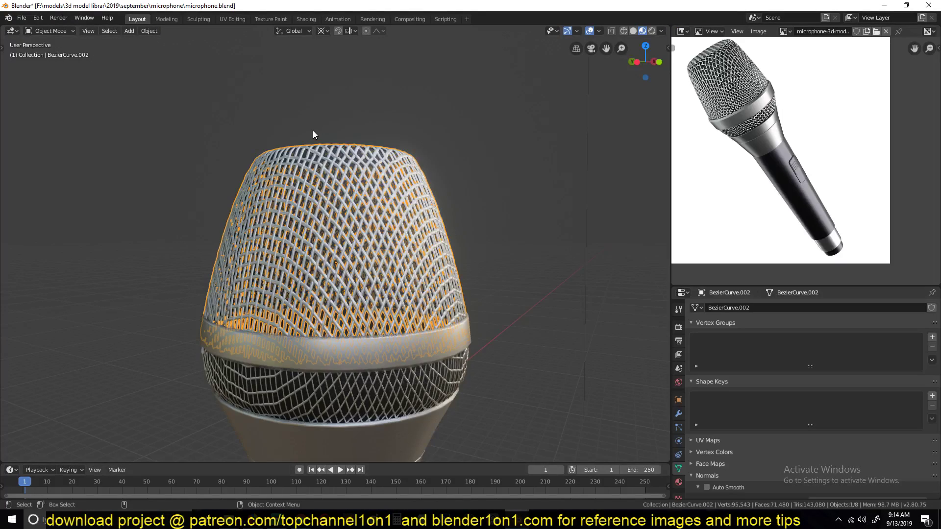
left_click(373, 175)
left_click(355, 189)
middle_click_drag(321, 163, 330, 209)
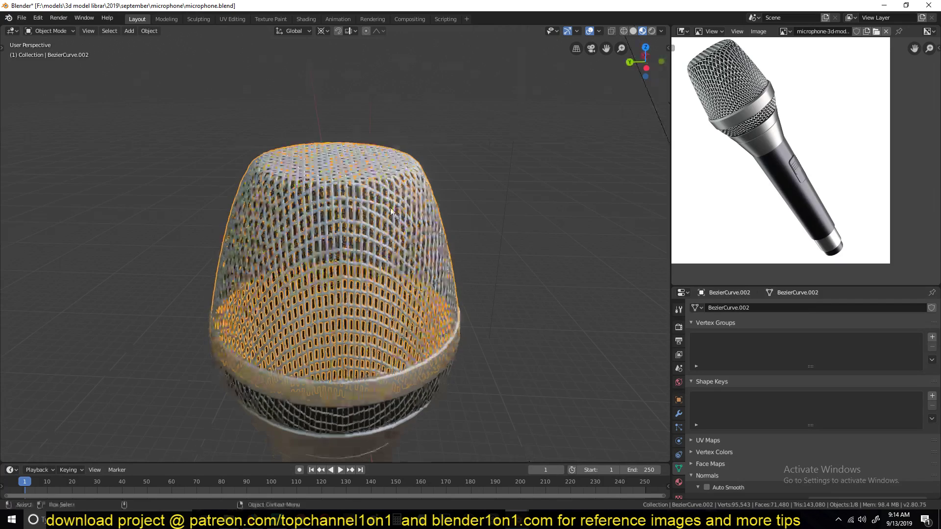
key("alt+a")
middle_click_drag(328, 255, 377, 163)
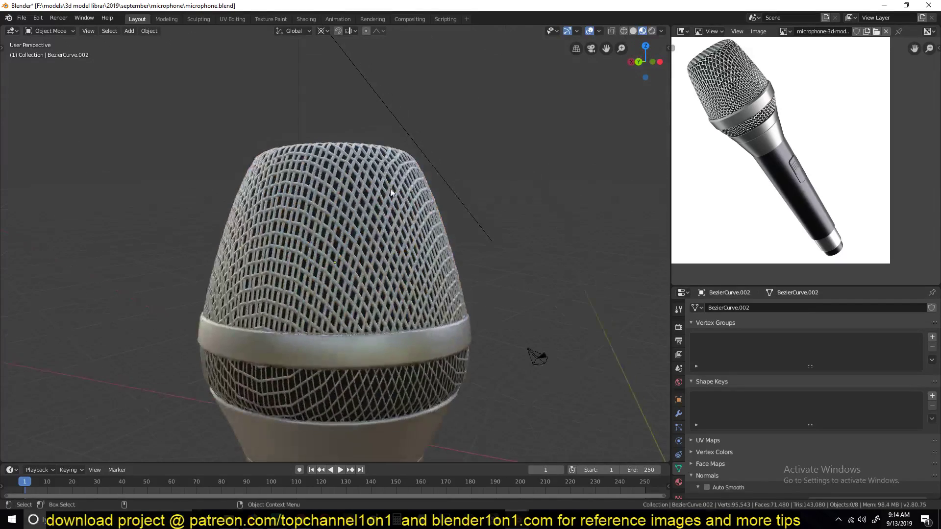